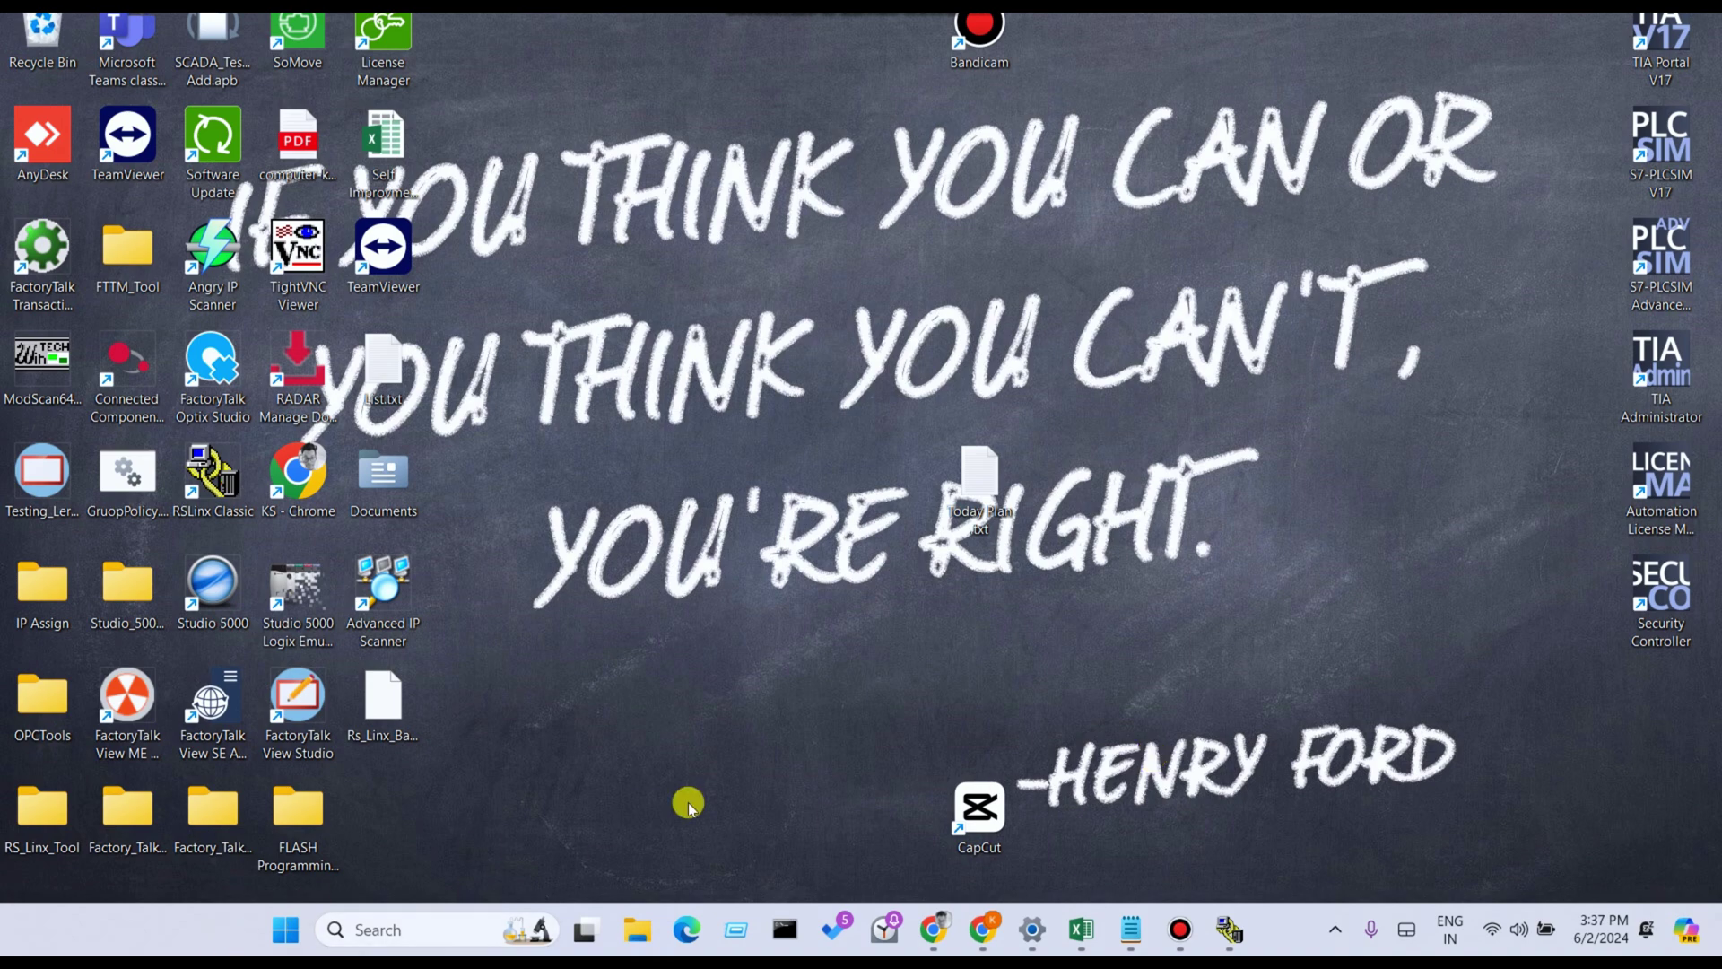
Step: Launch FactoryTalk View Studio with RSLinx Classic closed, and continue with the View Site Edition (Local Station) application type
{"action": "left_click", "coordinate": [299, 734]}
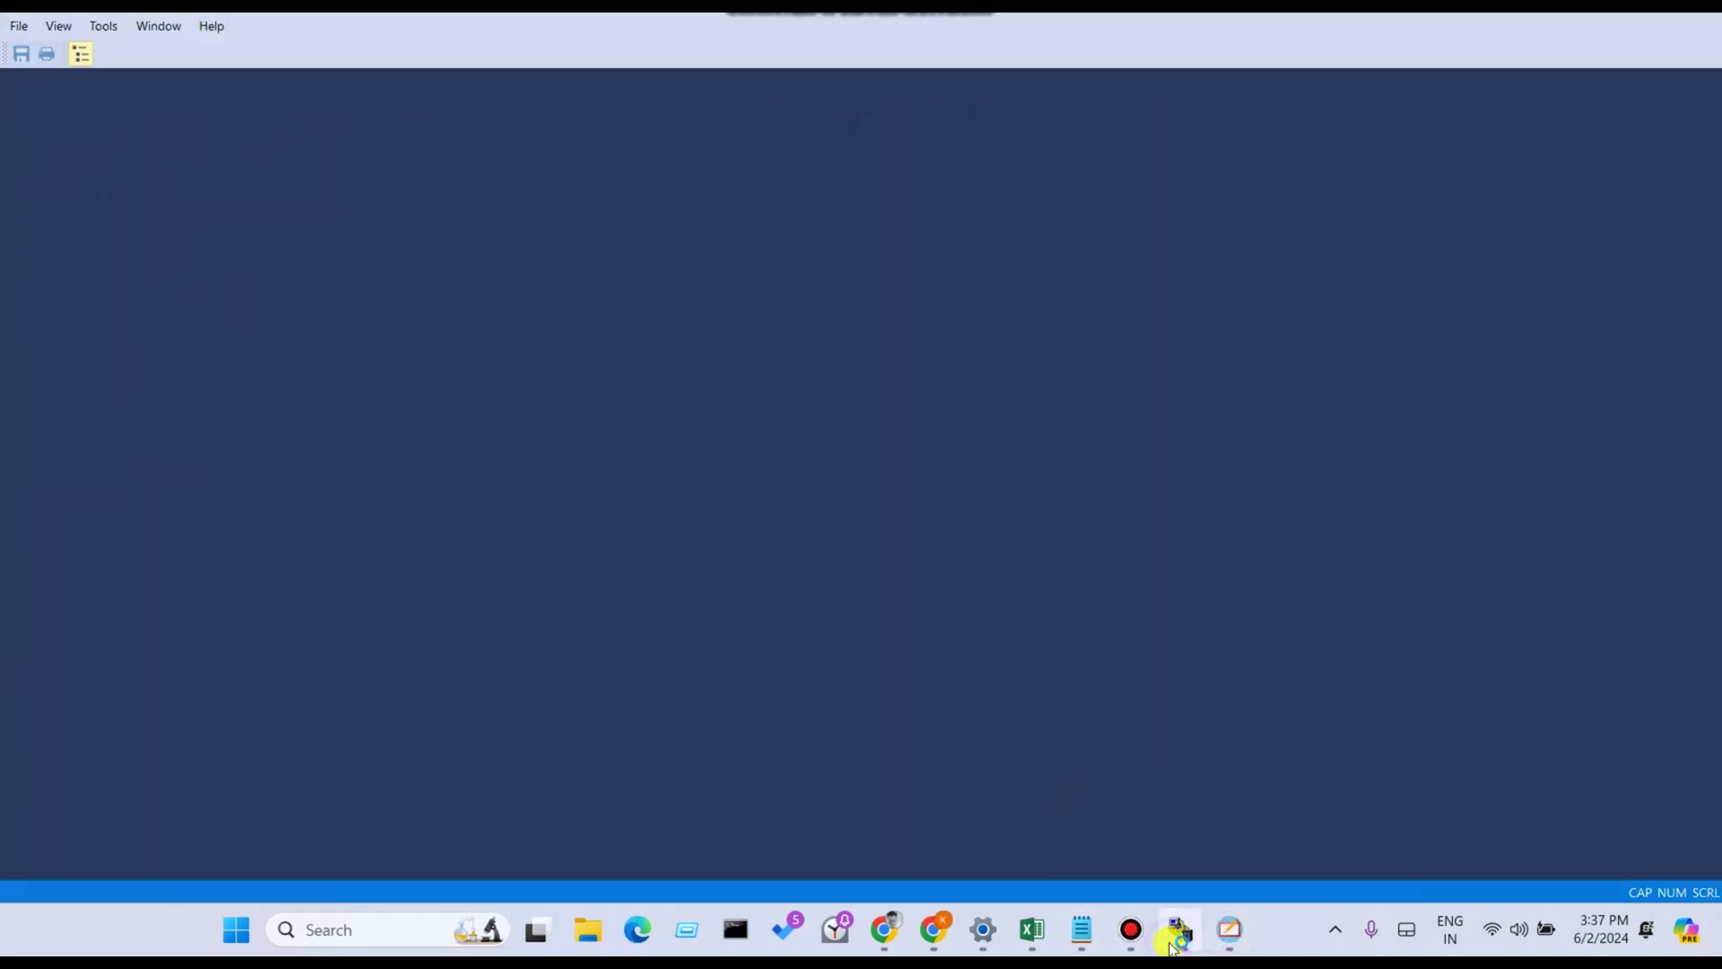
{"action": "right_click", "coordinate": [1176, 935]}
{"action": "left_click", "coordinate": [1148, 869]}
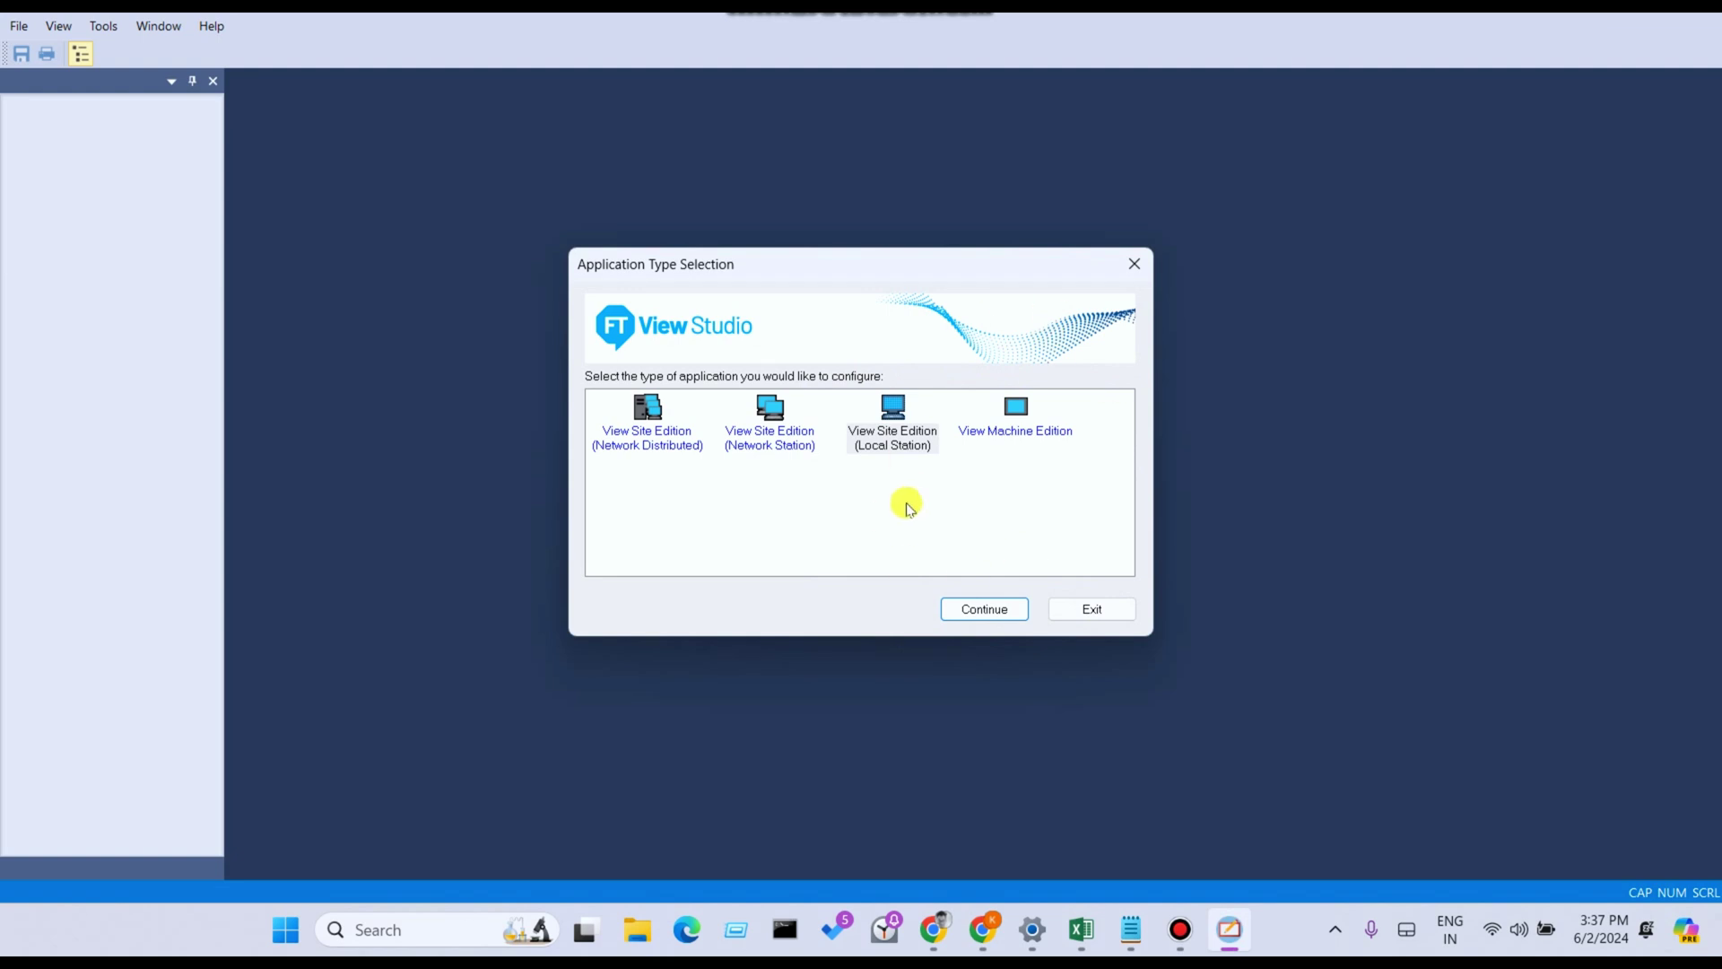
{"action": "left_click", "coordinate": [973, 609]}
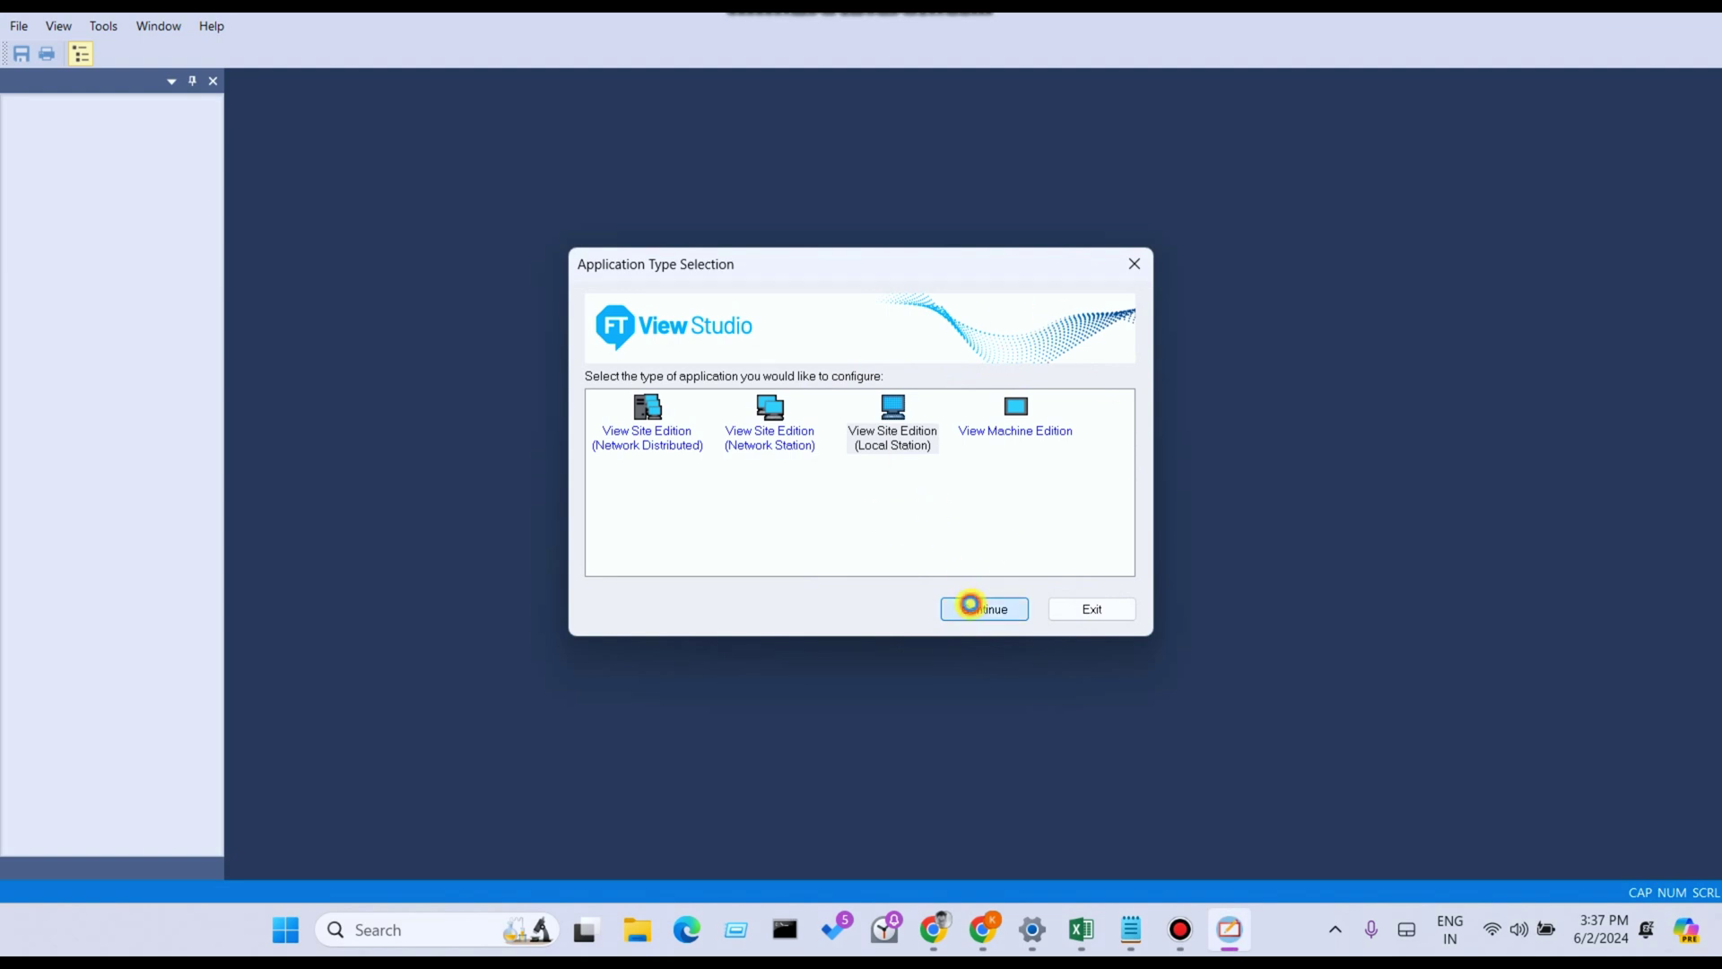
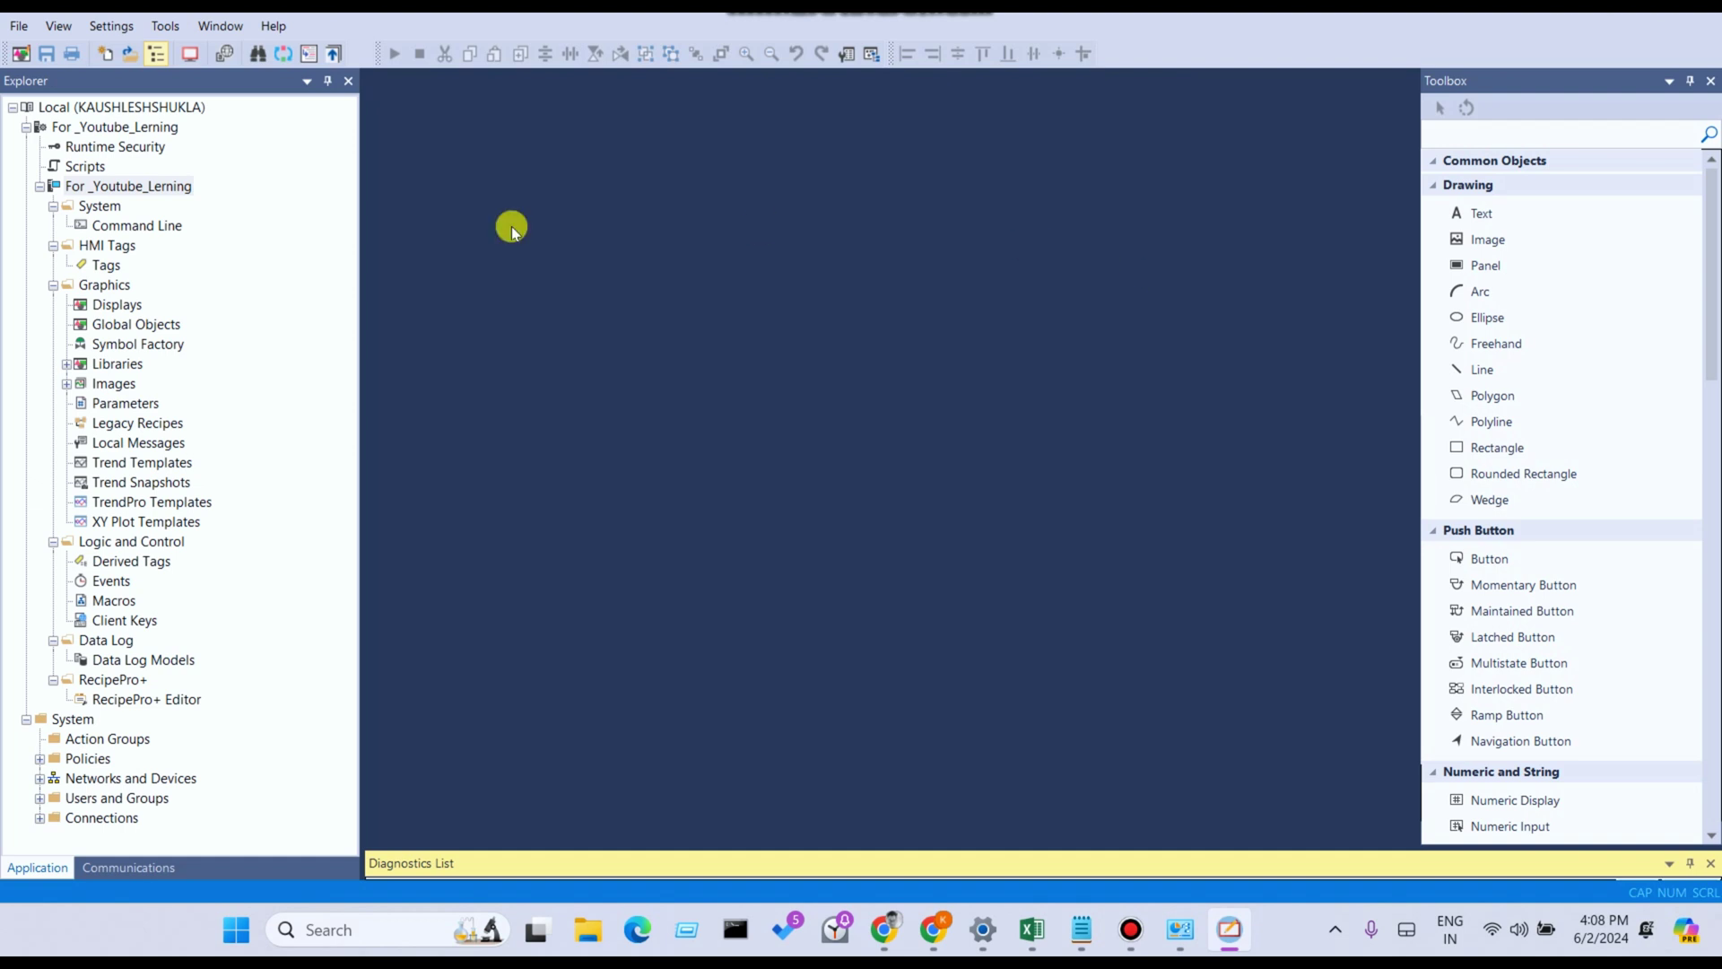
Step: Review which new components can be created and which other application types can be selected, keeping the current type
{"action": "left_click", "coordinate": [17, 28]}
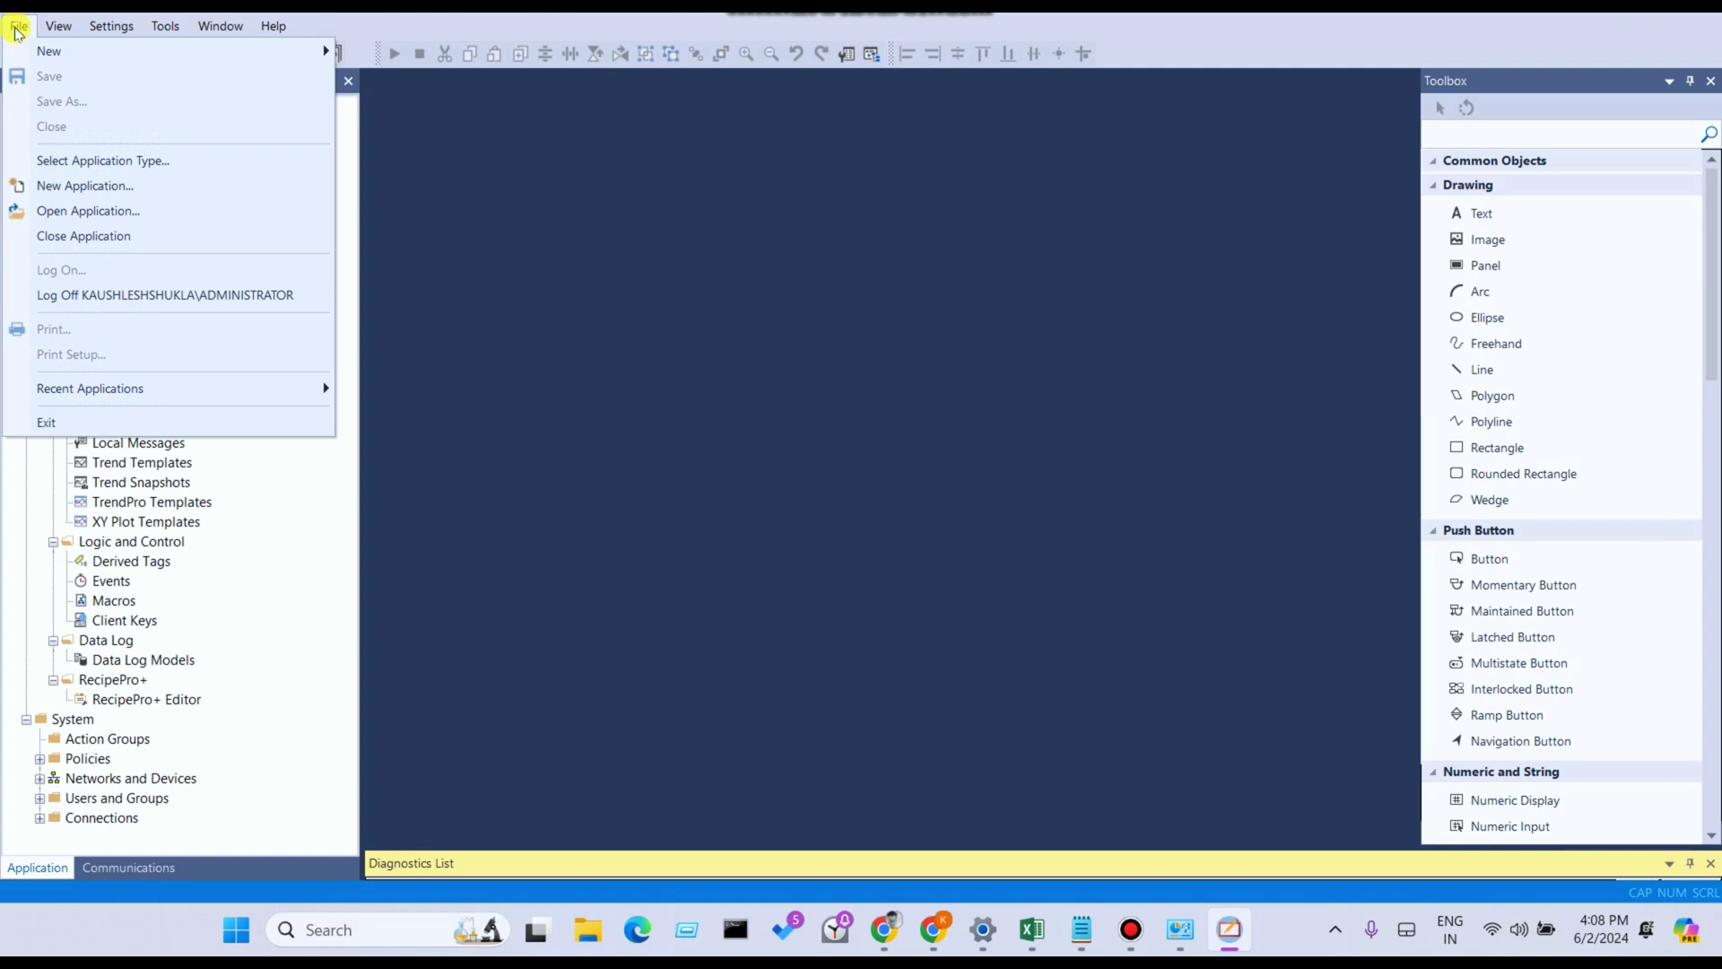
{"action": "mouse_move", "coordinate": [41, 52]}
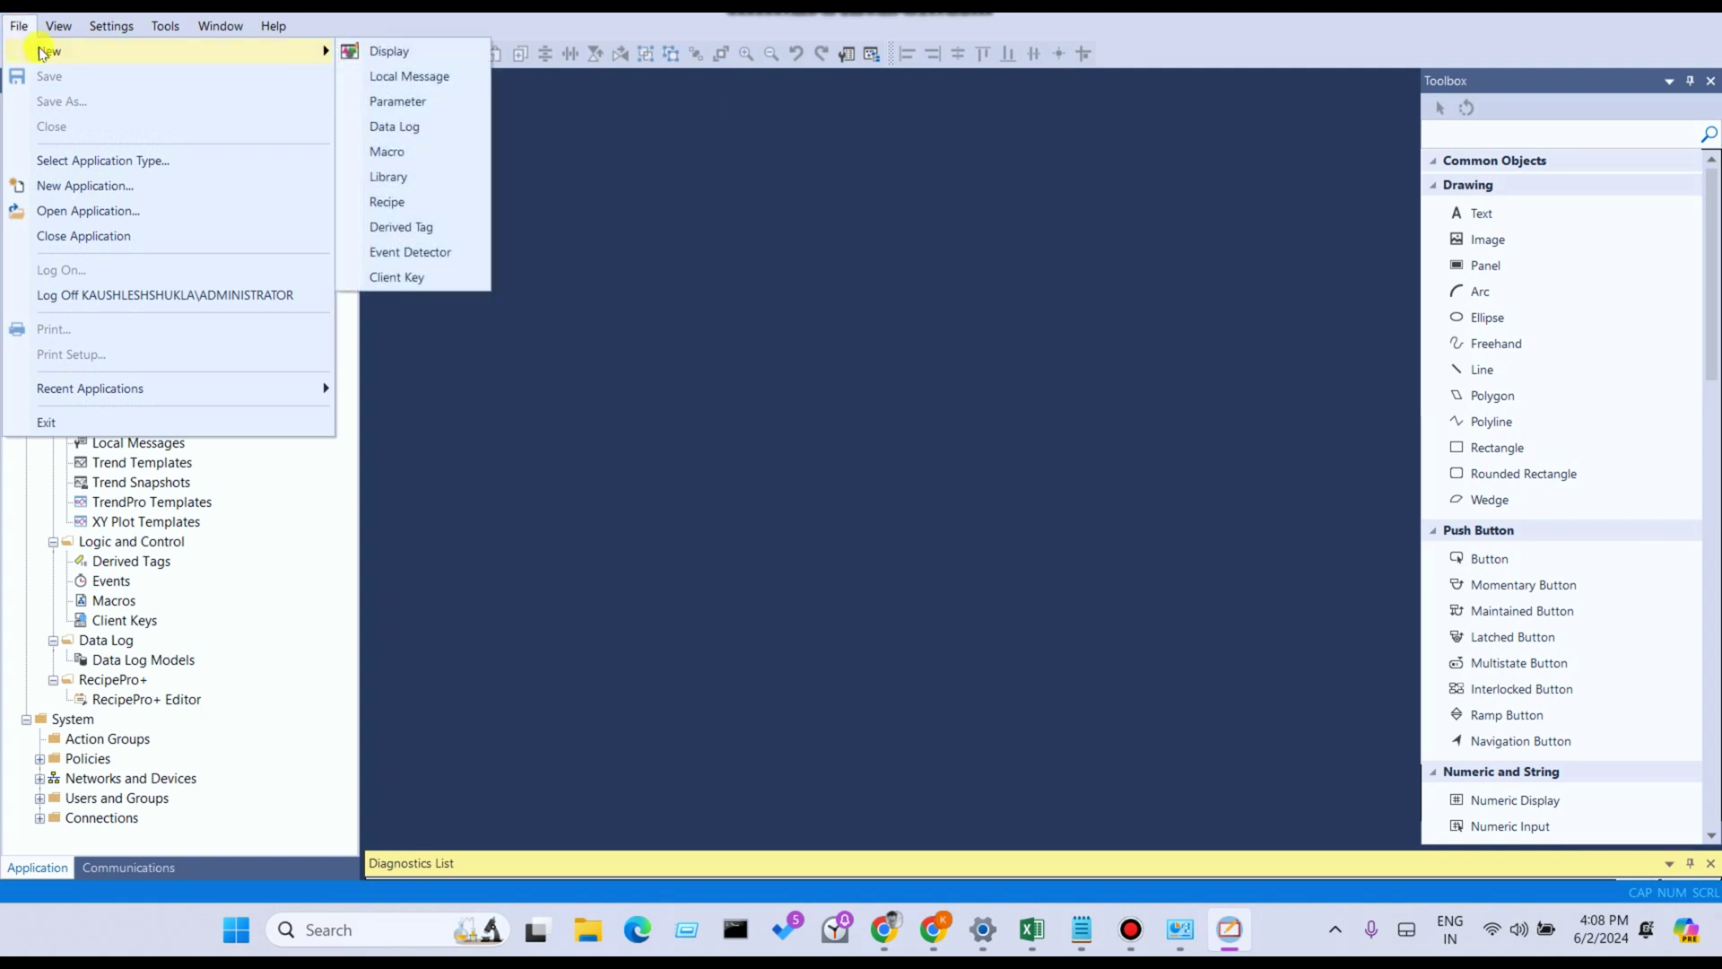
{"action": "left_click", "coordinate": [18, 26]}
{"action": "left_click", "coordinate": [273, 26]}
{"action": "left_click", "coordinate": [18, 26]}
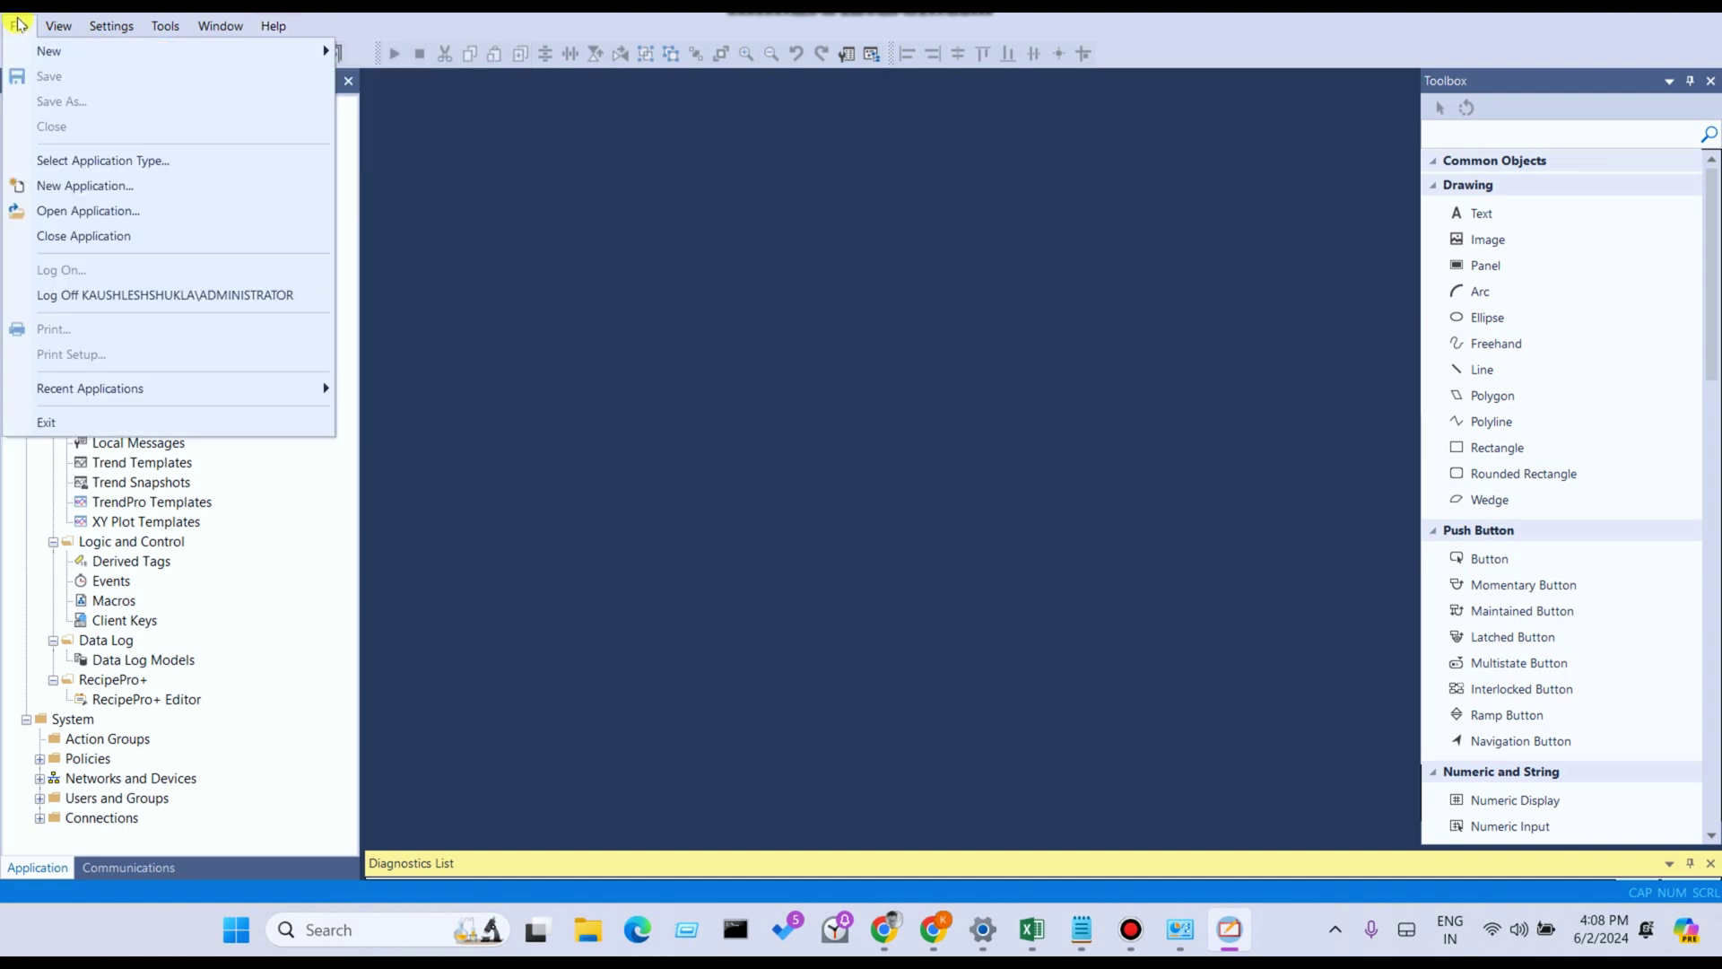
{"action": "mouse_move", "coordinate": [269, 51]}
{"action": "left_click", "coordinate": [54, 167]}
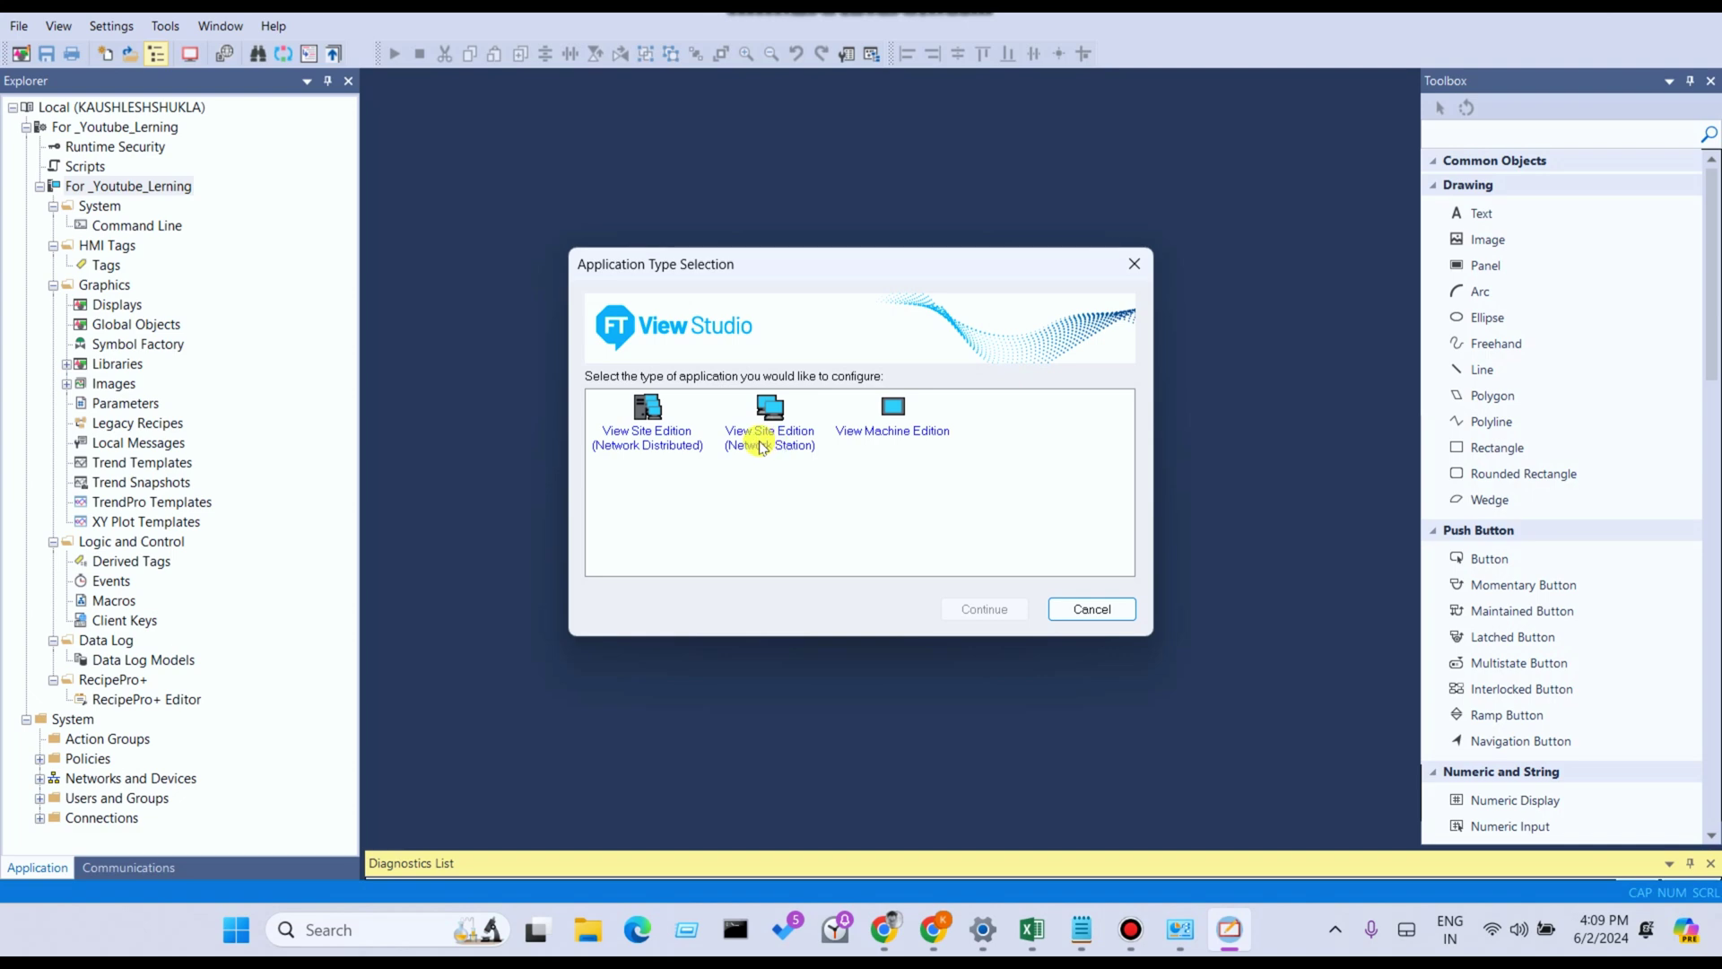
{"action": "left_click", "coordinate": [1094, 610]}
Step: Try the Open Application command without closing the current application, and look over the remaining file commands
{"action": "left_click", "coordinate": [19, 28]}
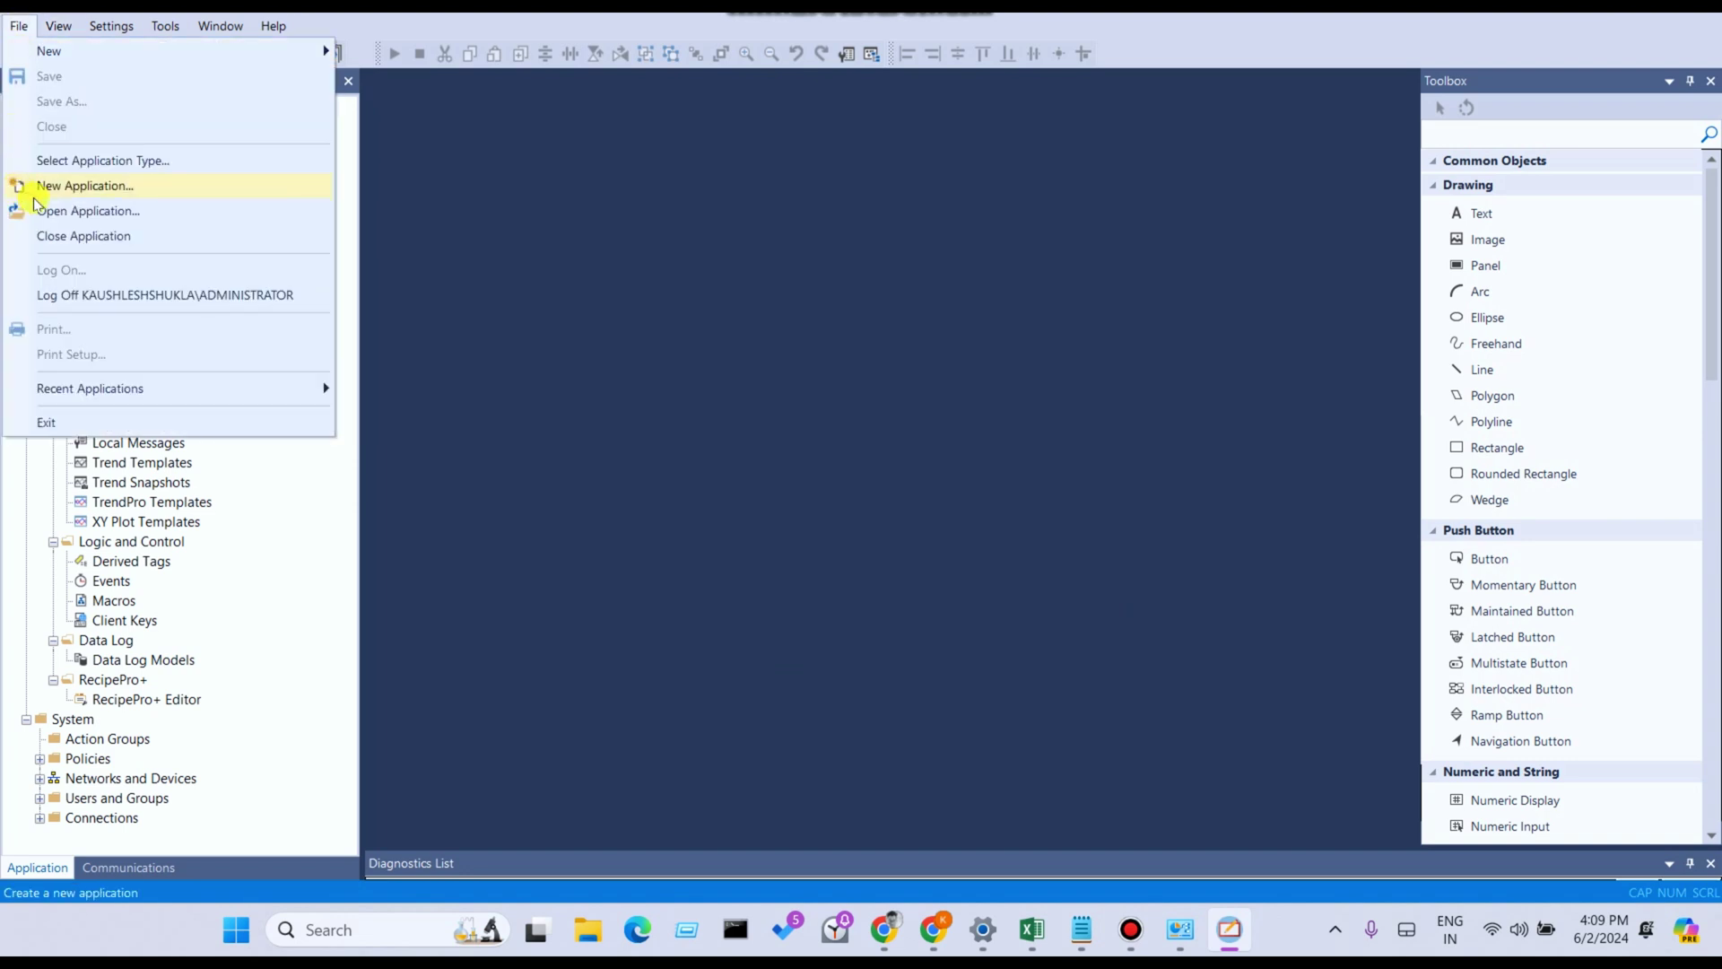
{"action": "left_click", "coordinate": [79, 216]}
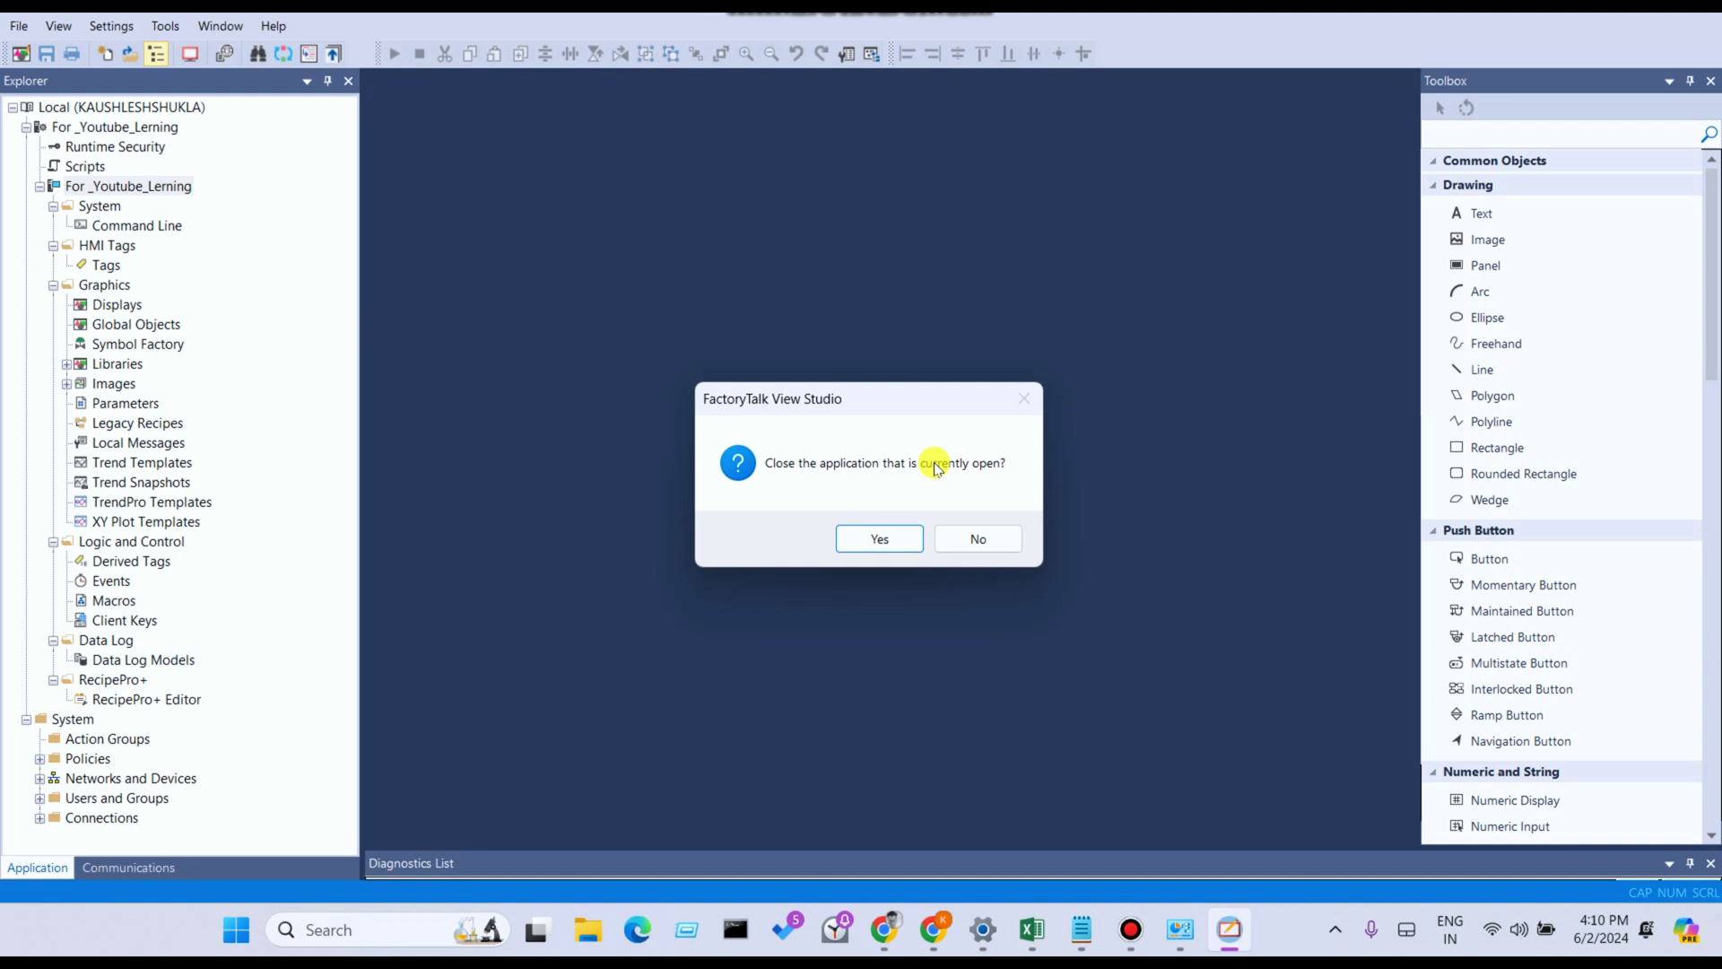
{"action": "left_click", "coordinate": [980, 539]}
{"action": "left_click", "coordinate": [19, 25]}
{"action": "mouse_move", "coordinate": [111, 25]}
{"action": "mouse_move", "coordinate": [19, 25]}
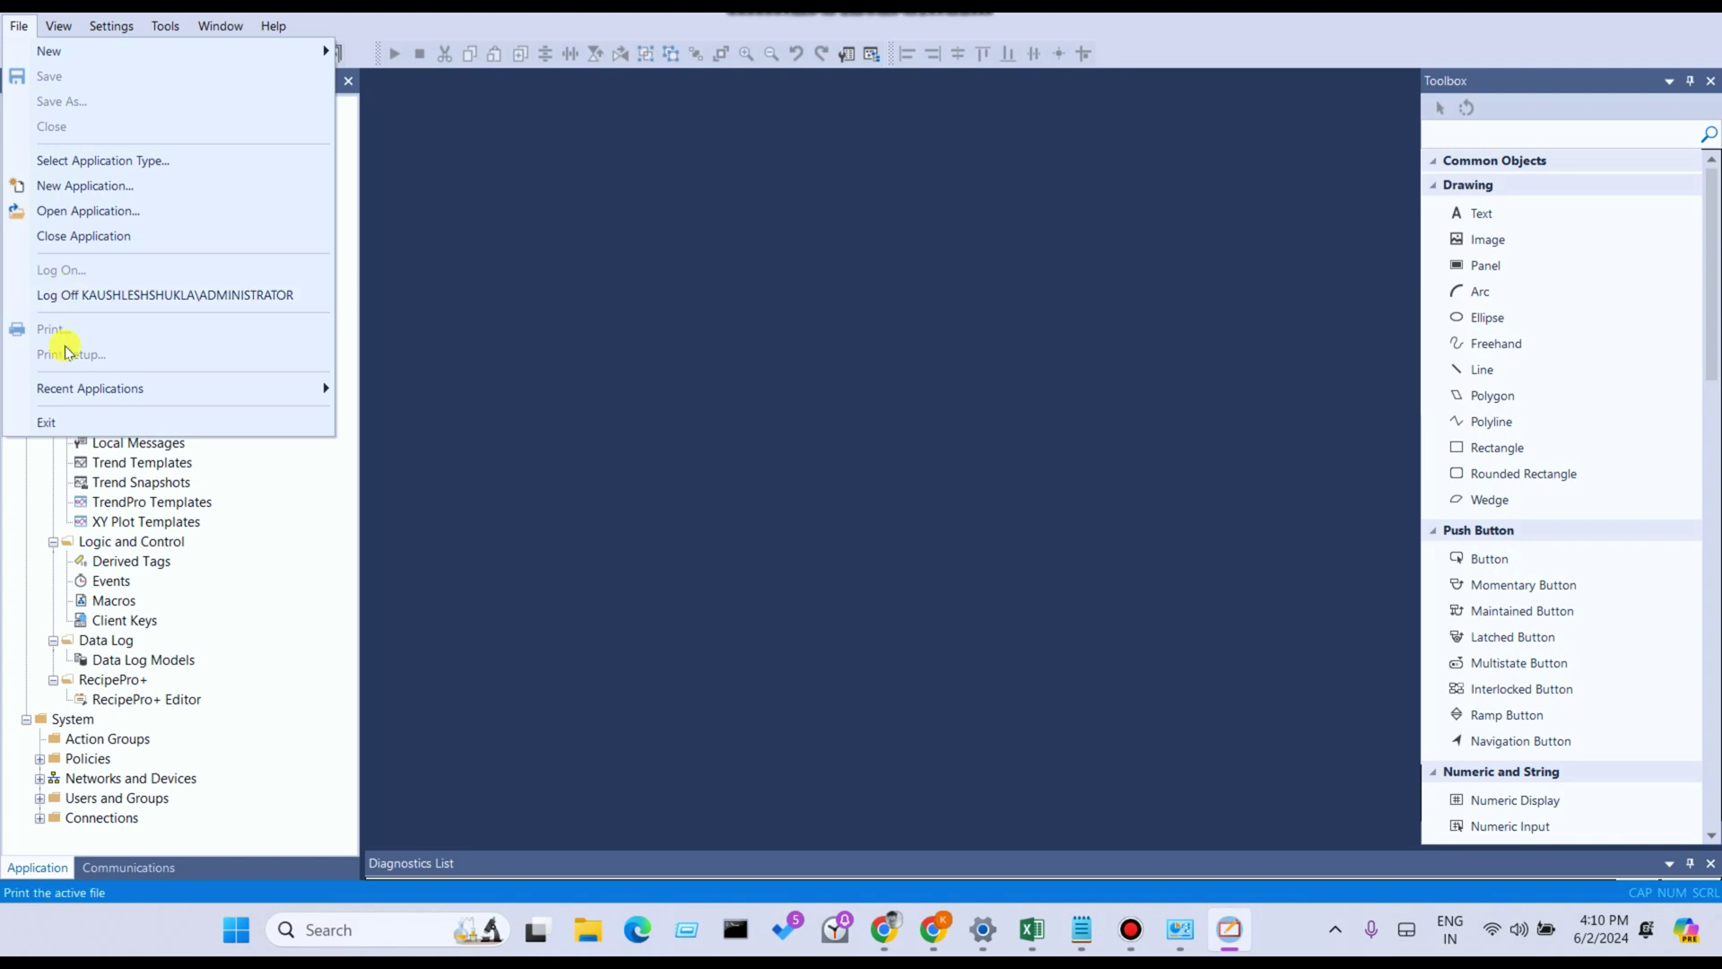
{"action": "mouse_move", "coordinate": [80, 399]}
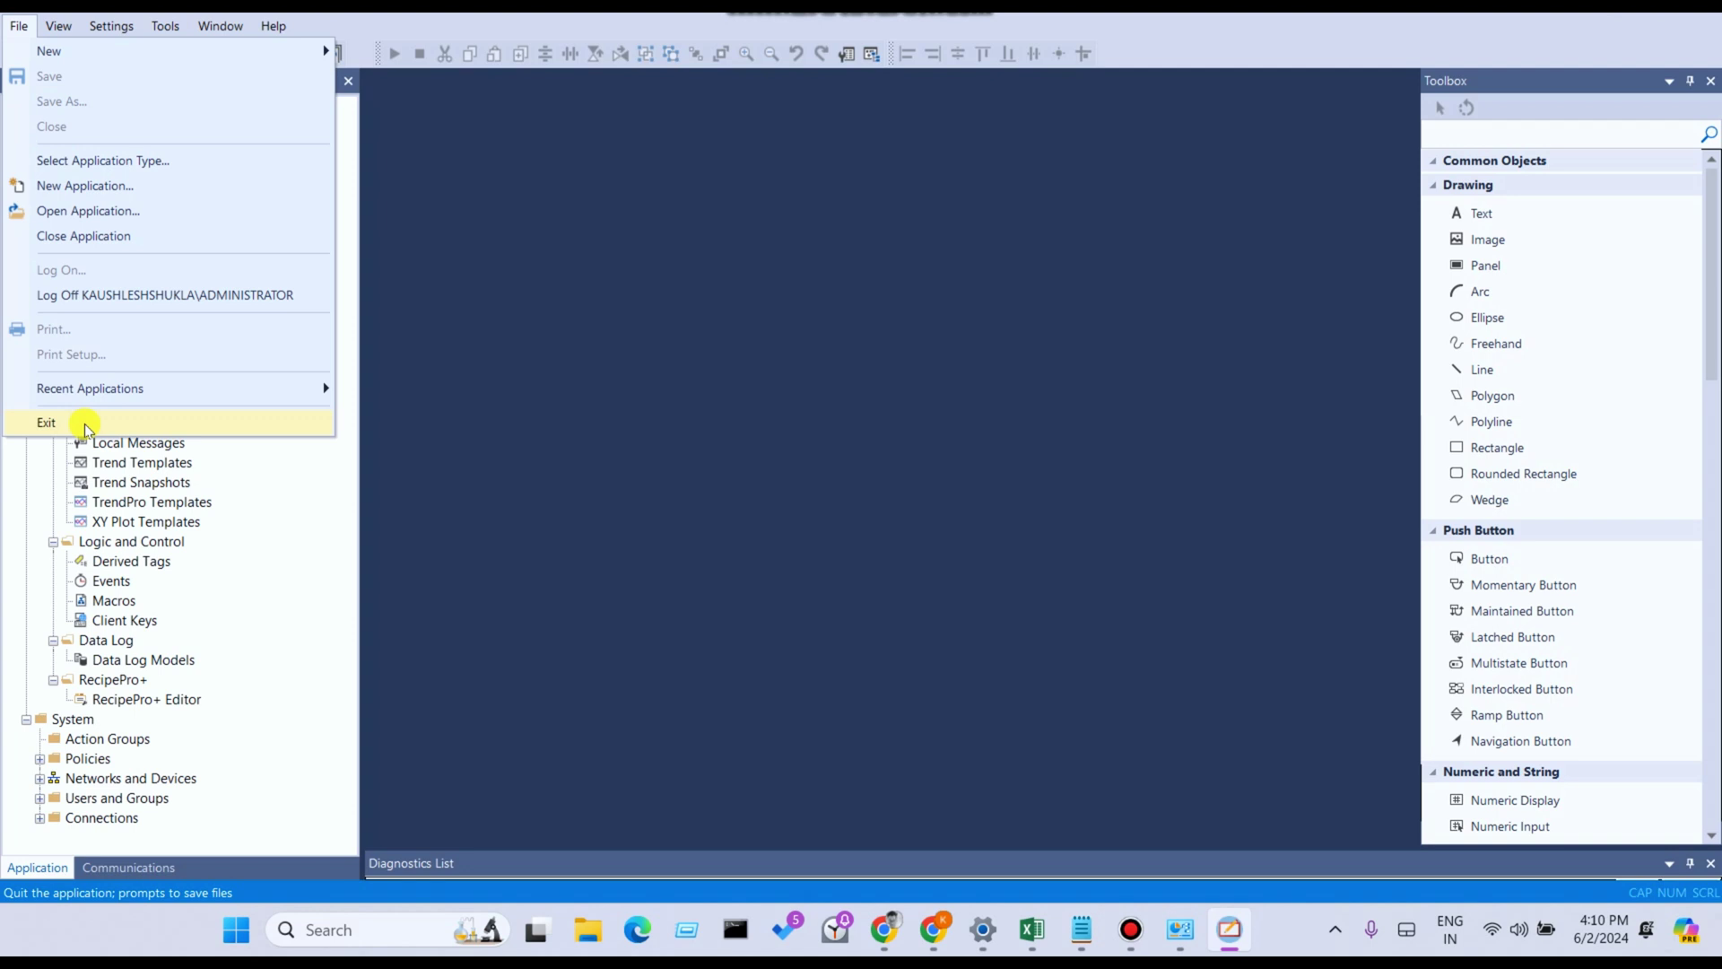
{"action": "left_click", "coordinate": [133, 482]}
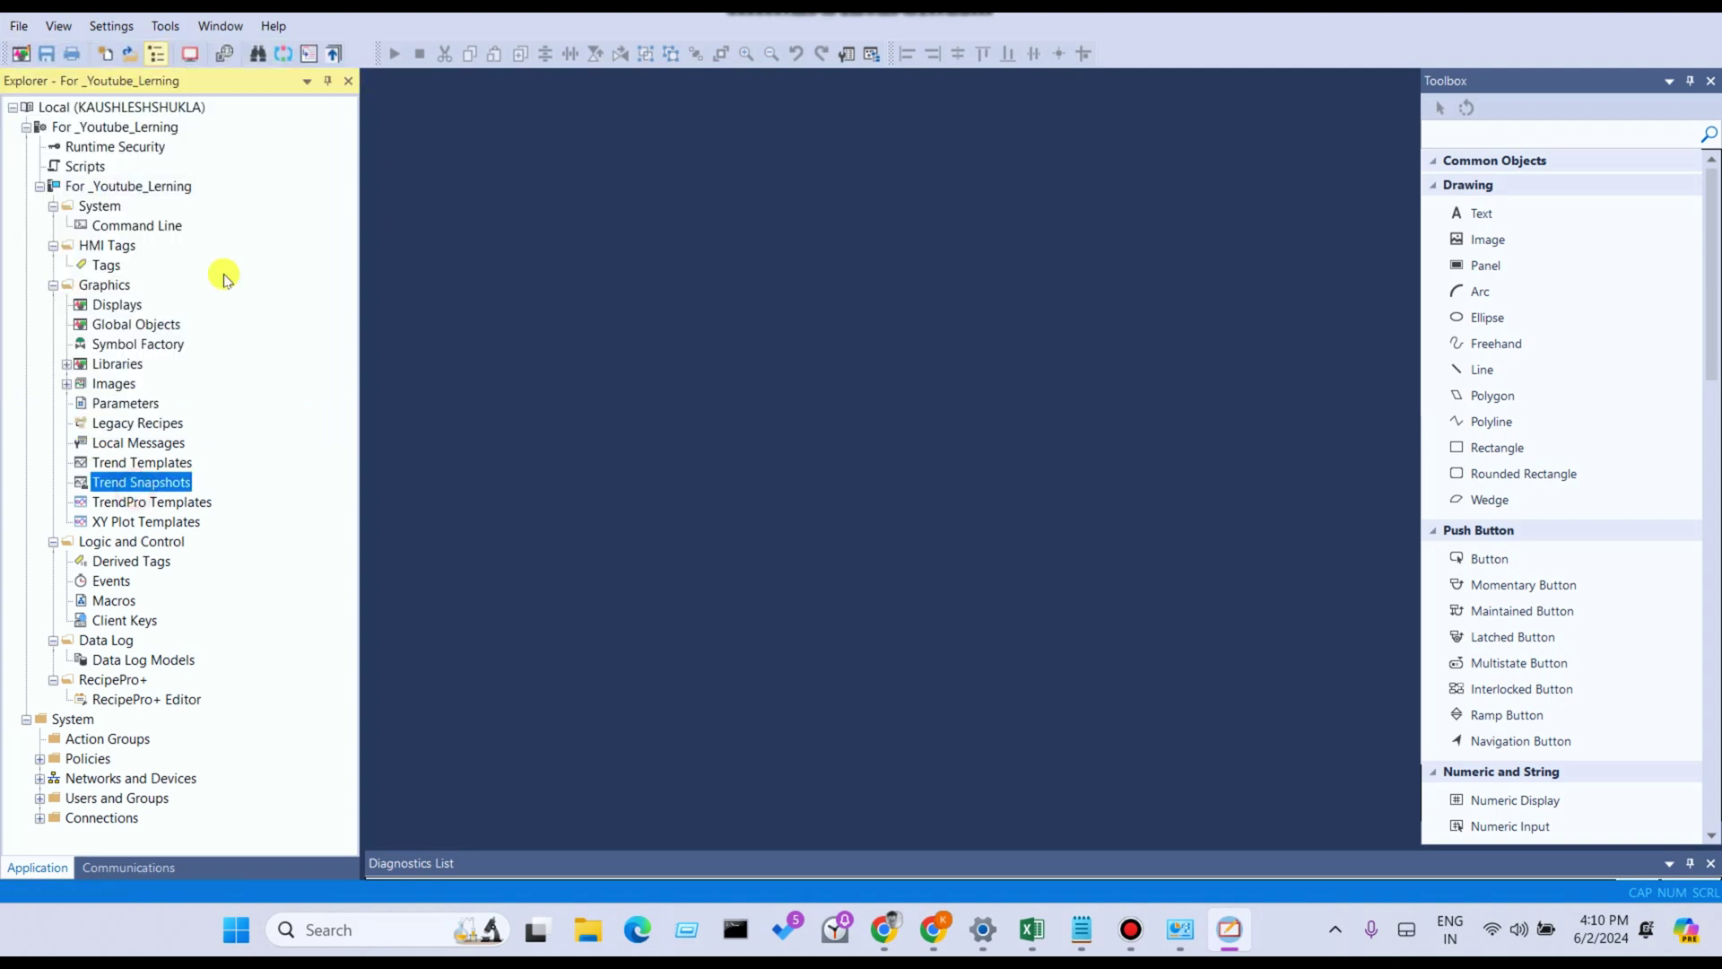
Step: Hide the status bar and show it again, repeating the toggle twice
{"action": "left_click", "coordinate": [57, 26]}
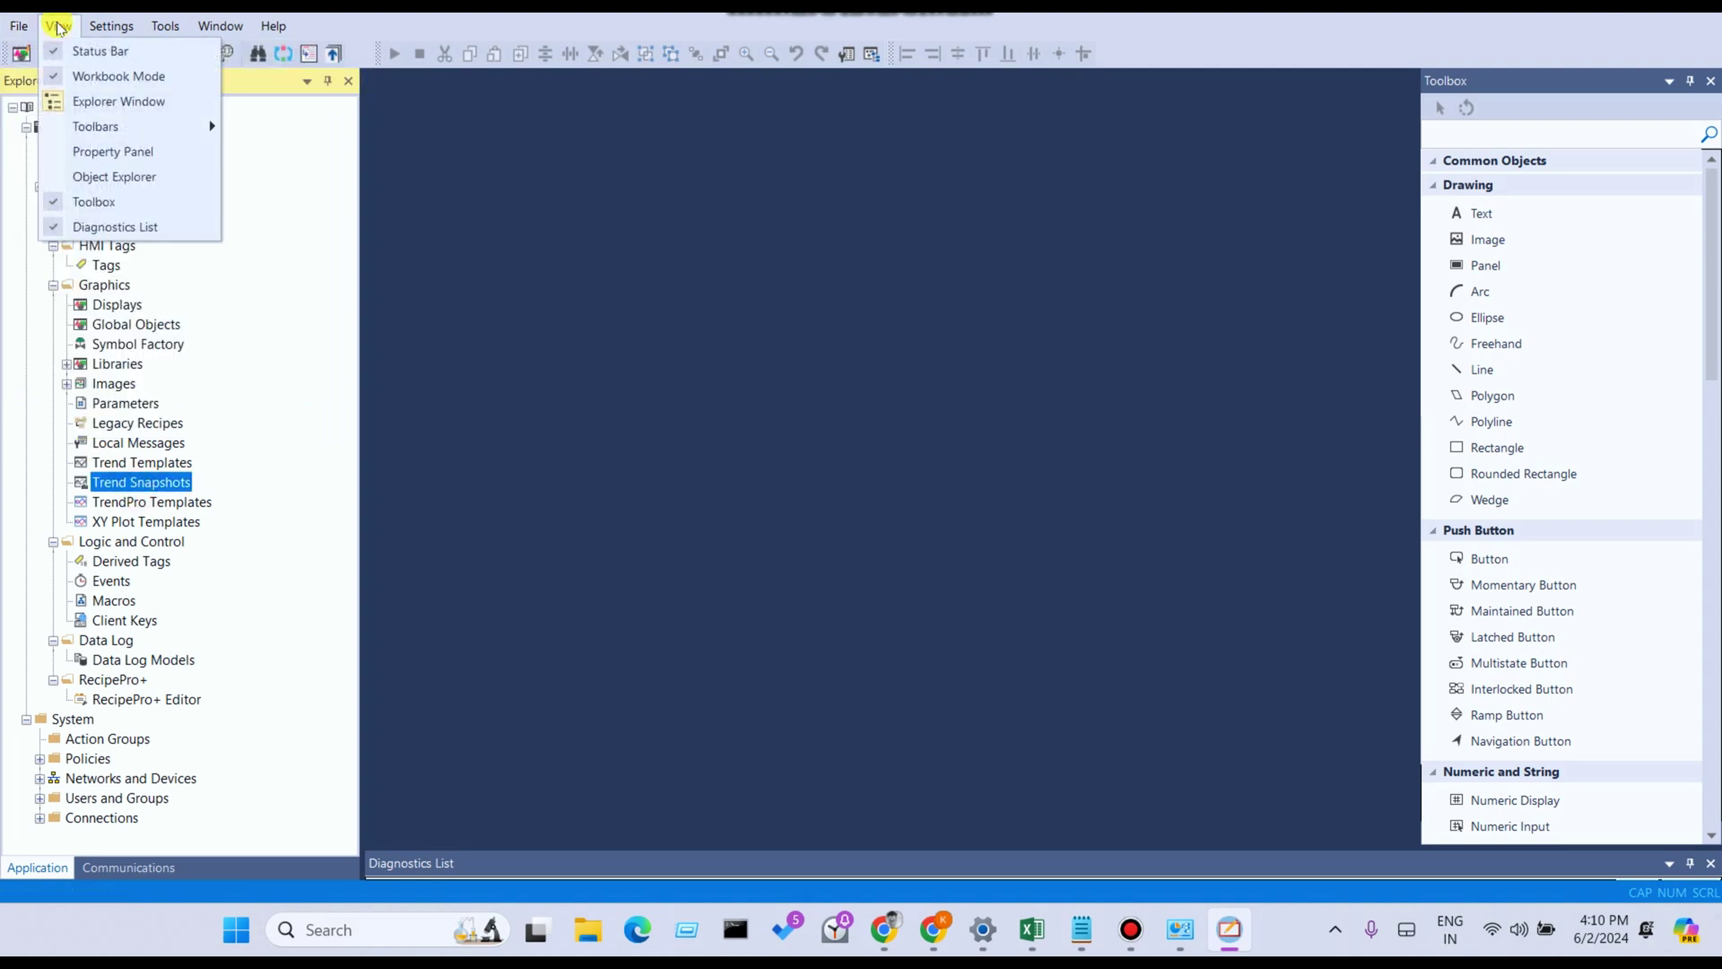
{"action": "left_click", "coordinate": [99, 52]}
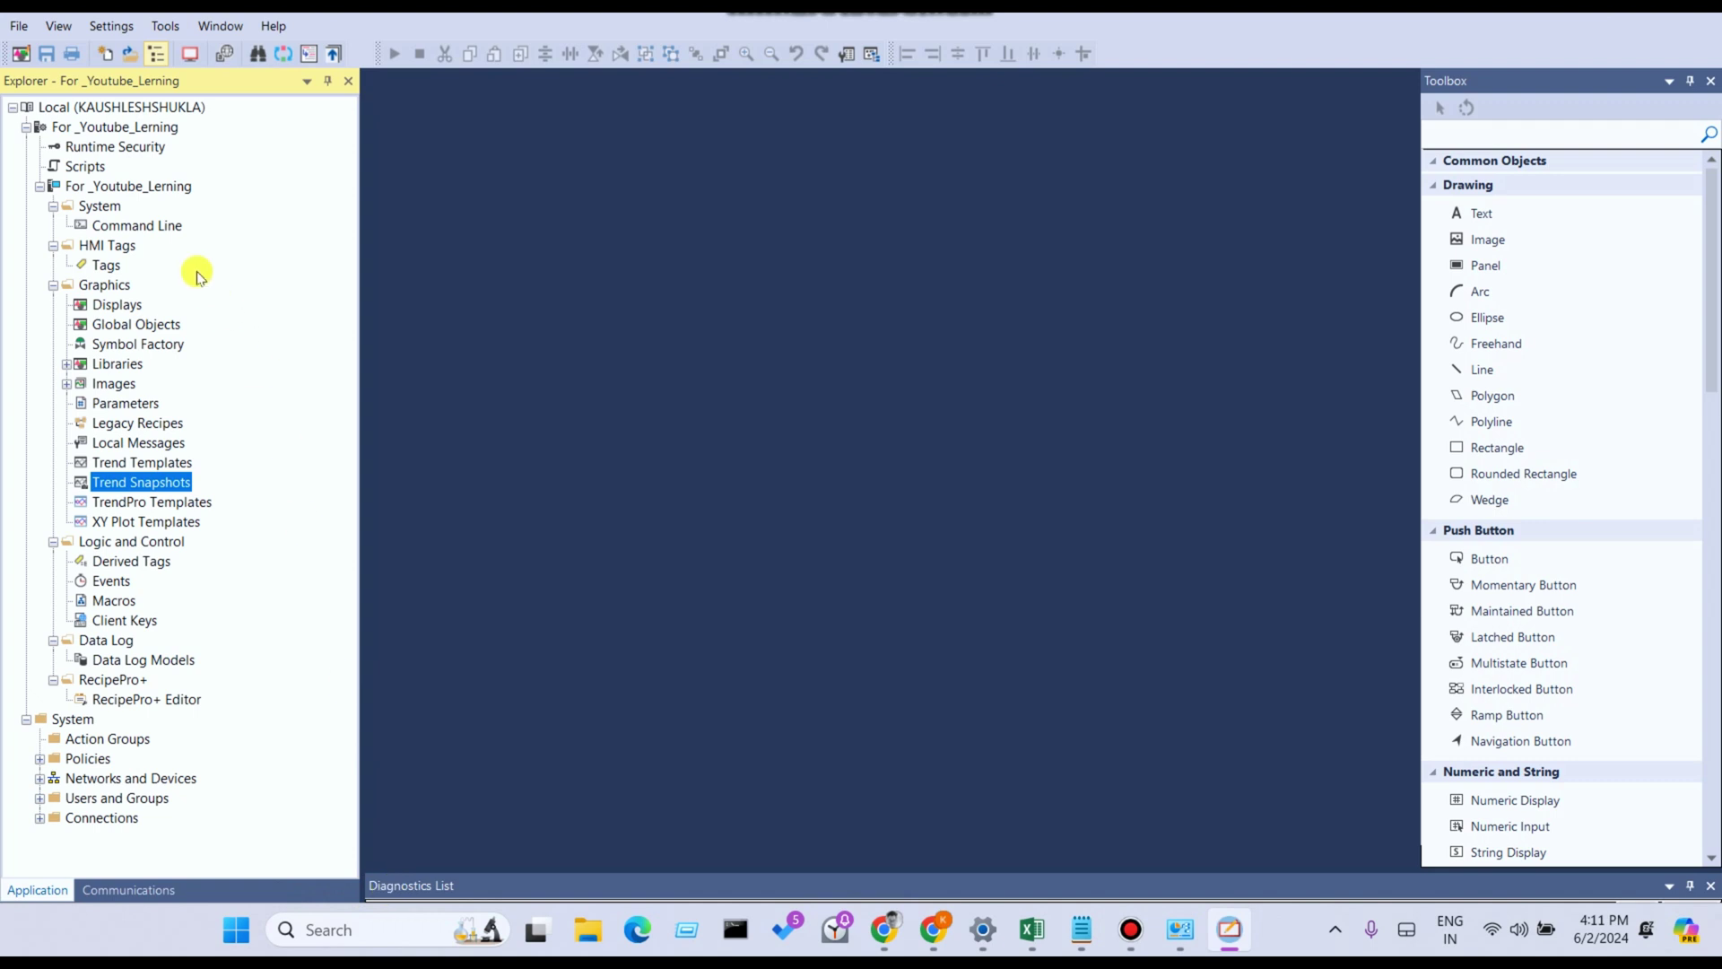
{"action": "left_click", "coordinate": [60, 26]}
{"action": "left_click", "coordinate": [89, 52]}
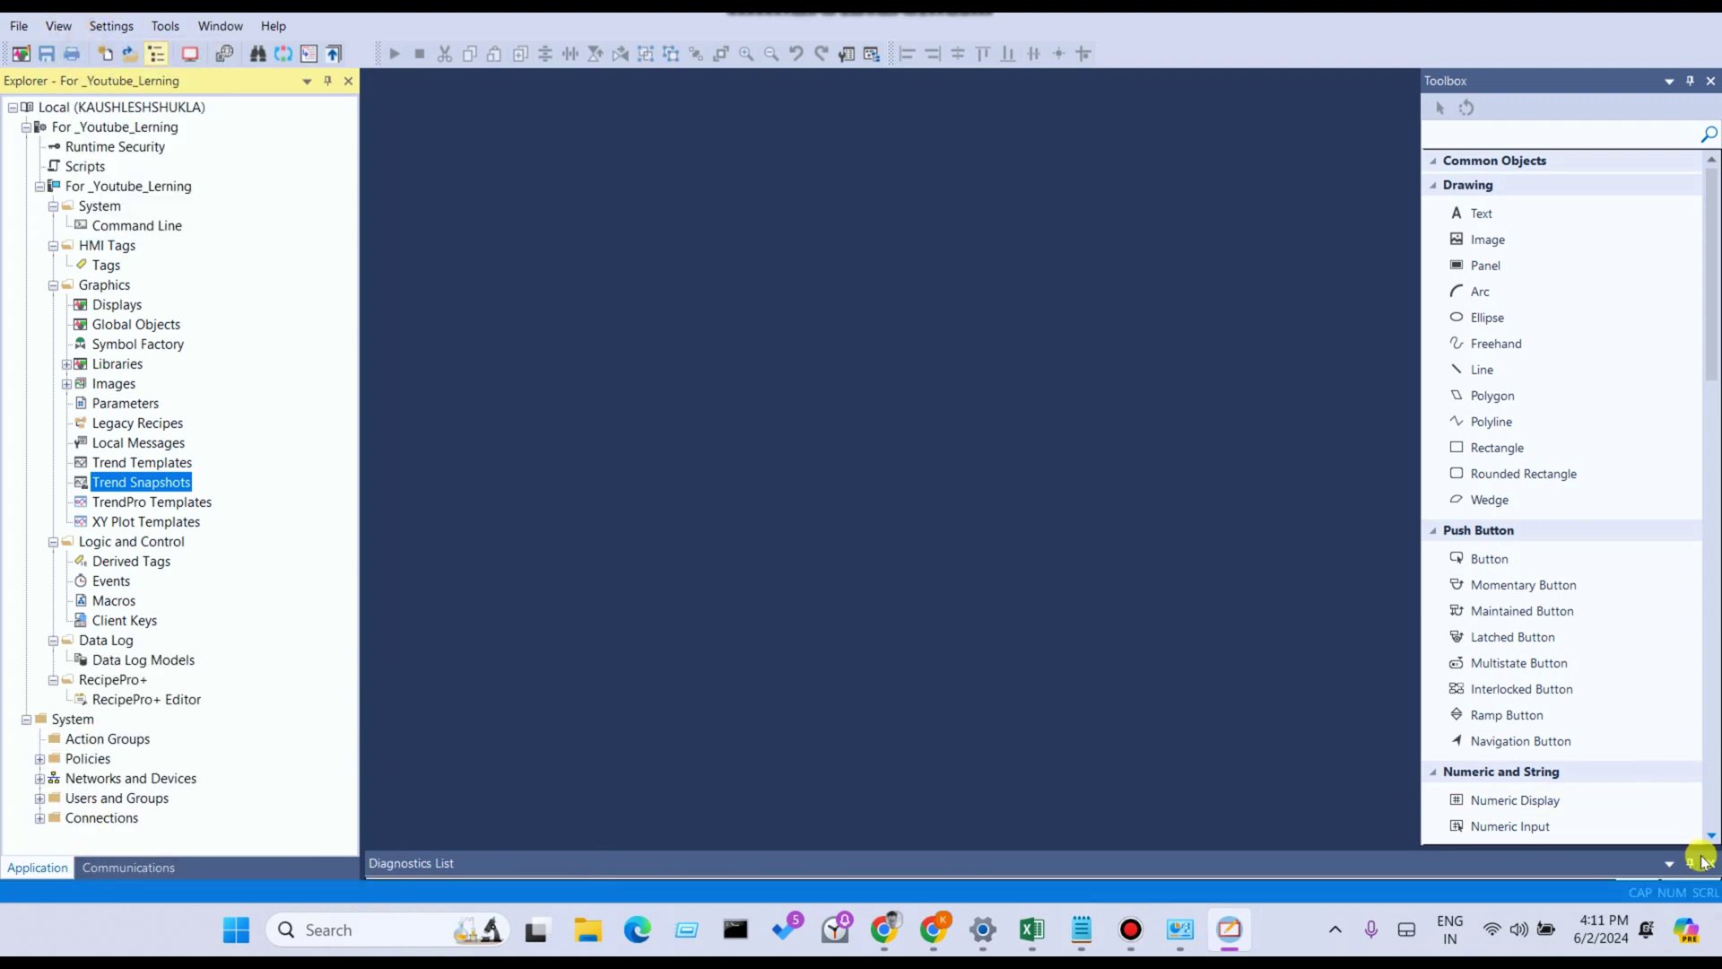
{"action": "left_click", "coordinate": [60, 26]}
{"action": "left_click", "coordinate": [70, 50]}
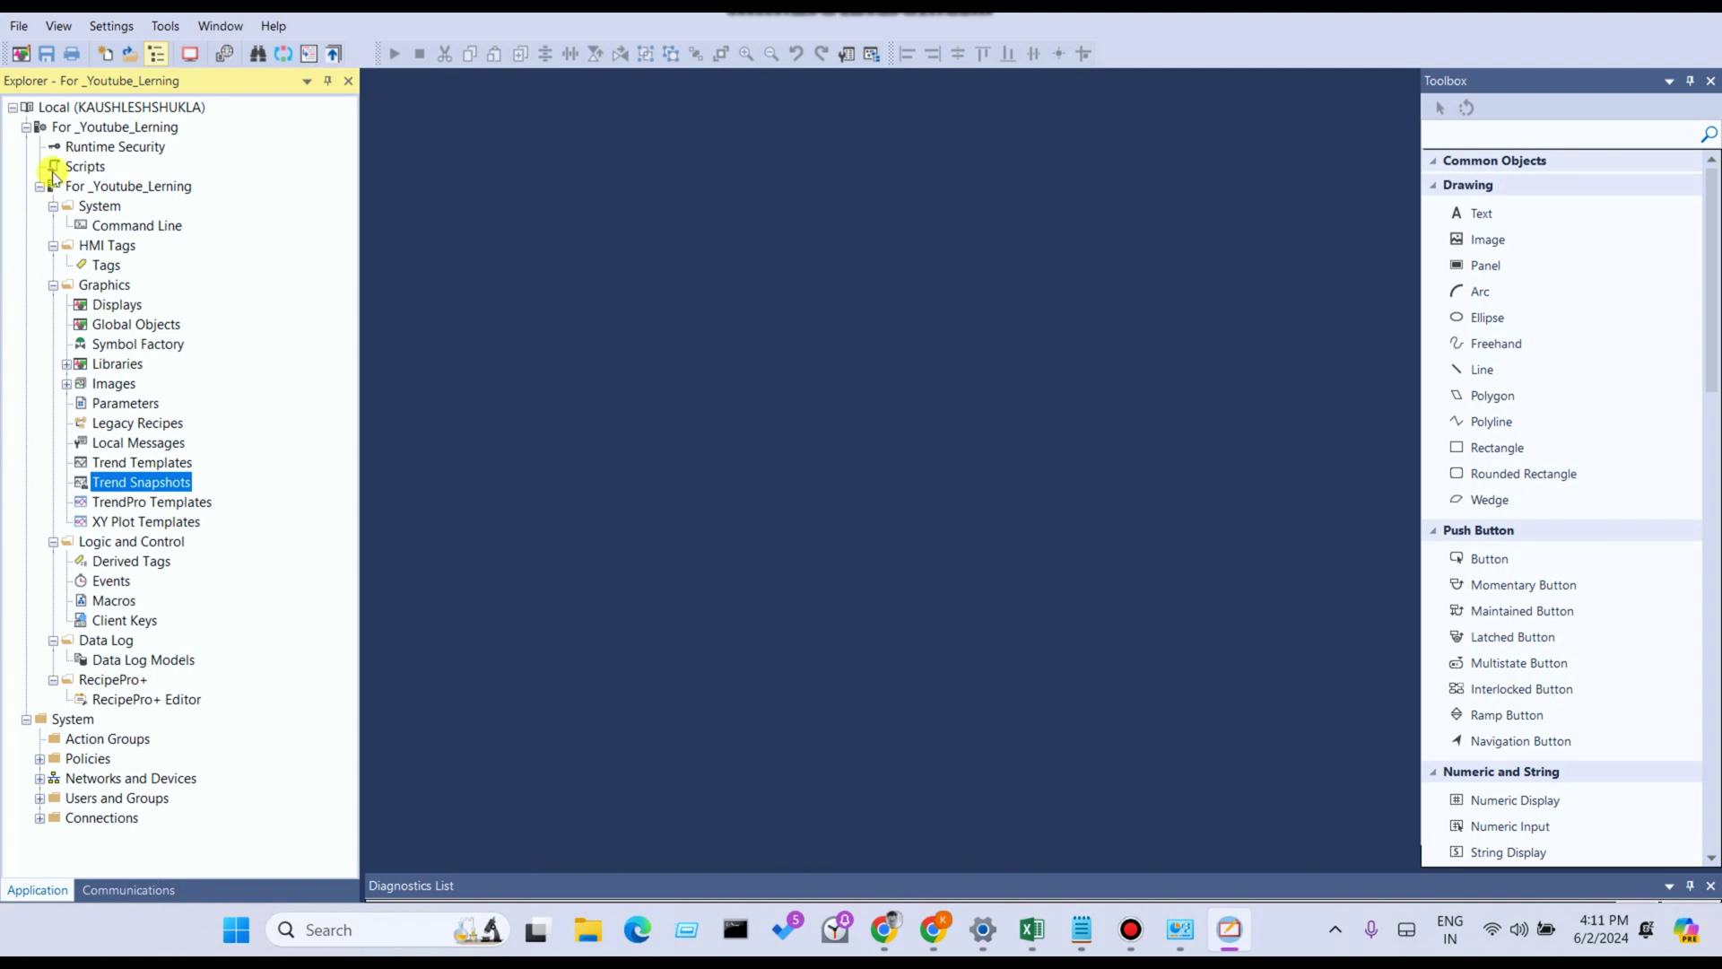
{"action": "left_click", "coordinate": [59, 26]}
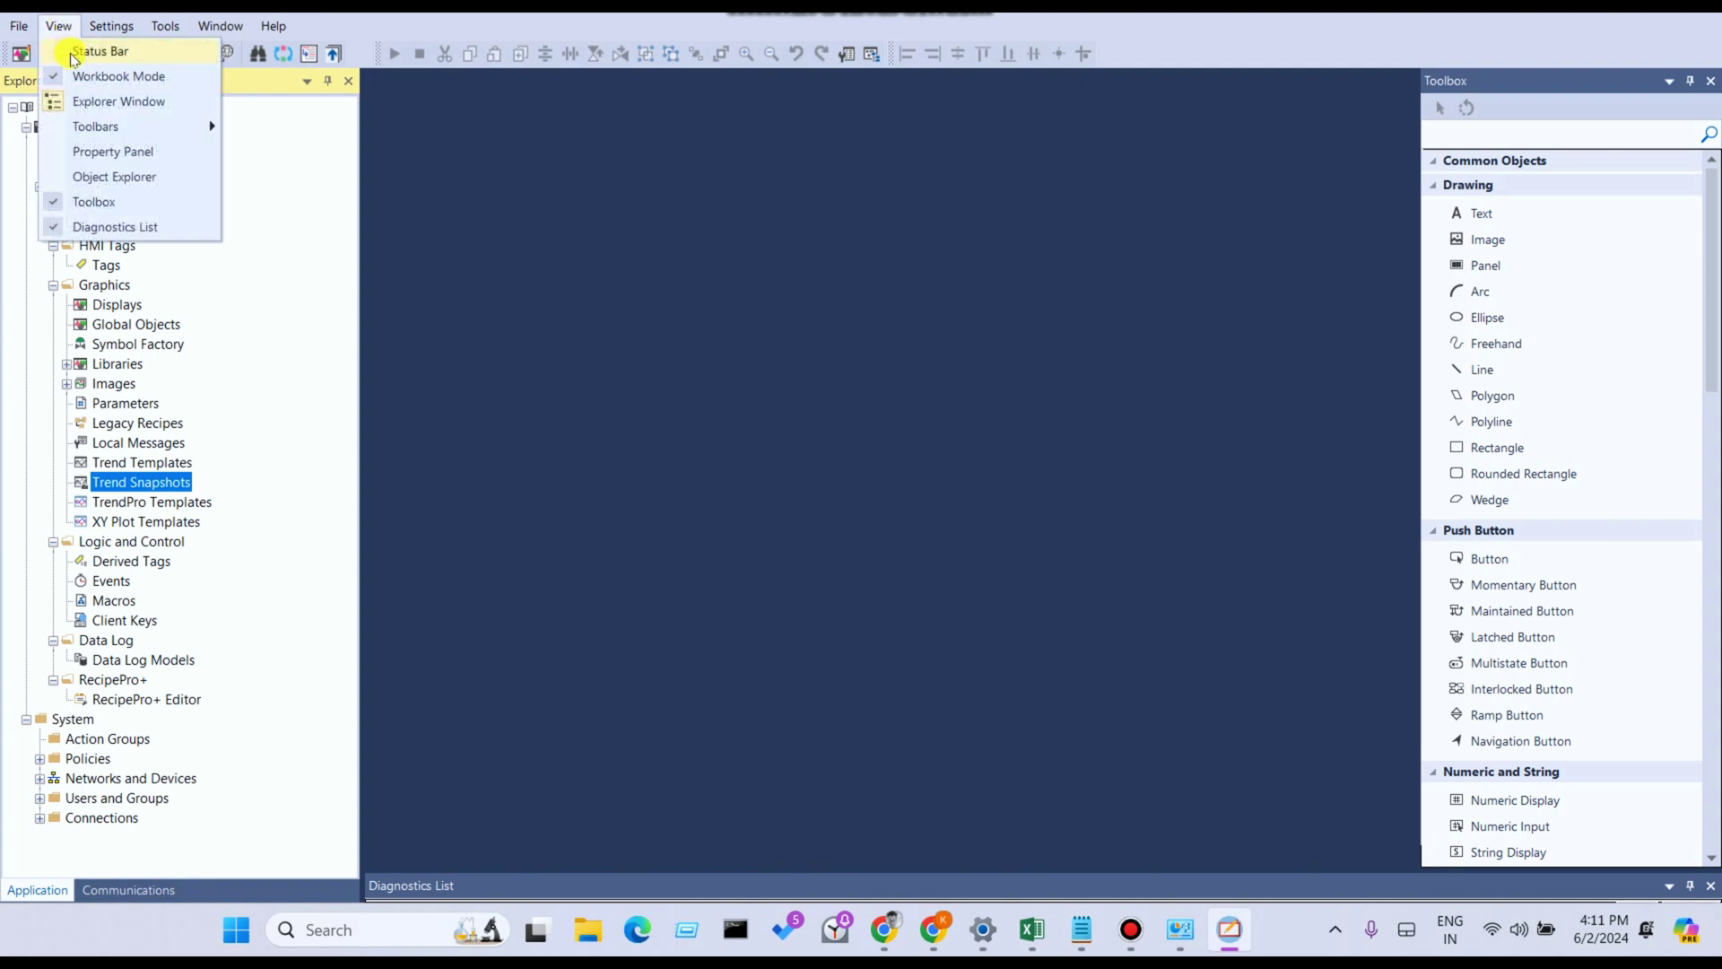
{"action": "left_click", "coordinate": [71, 56]}
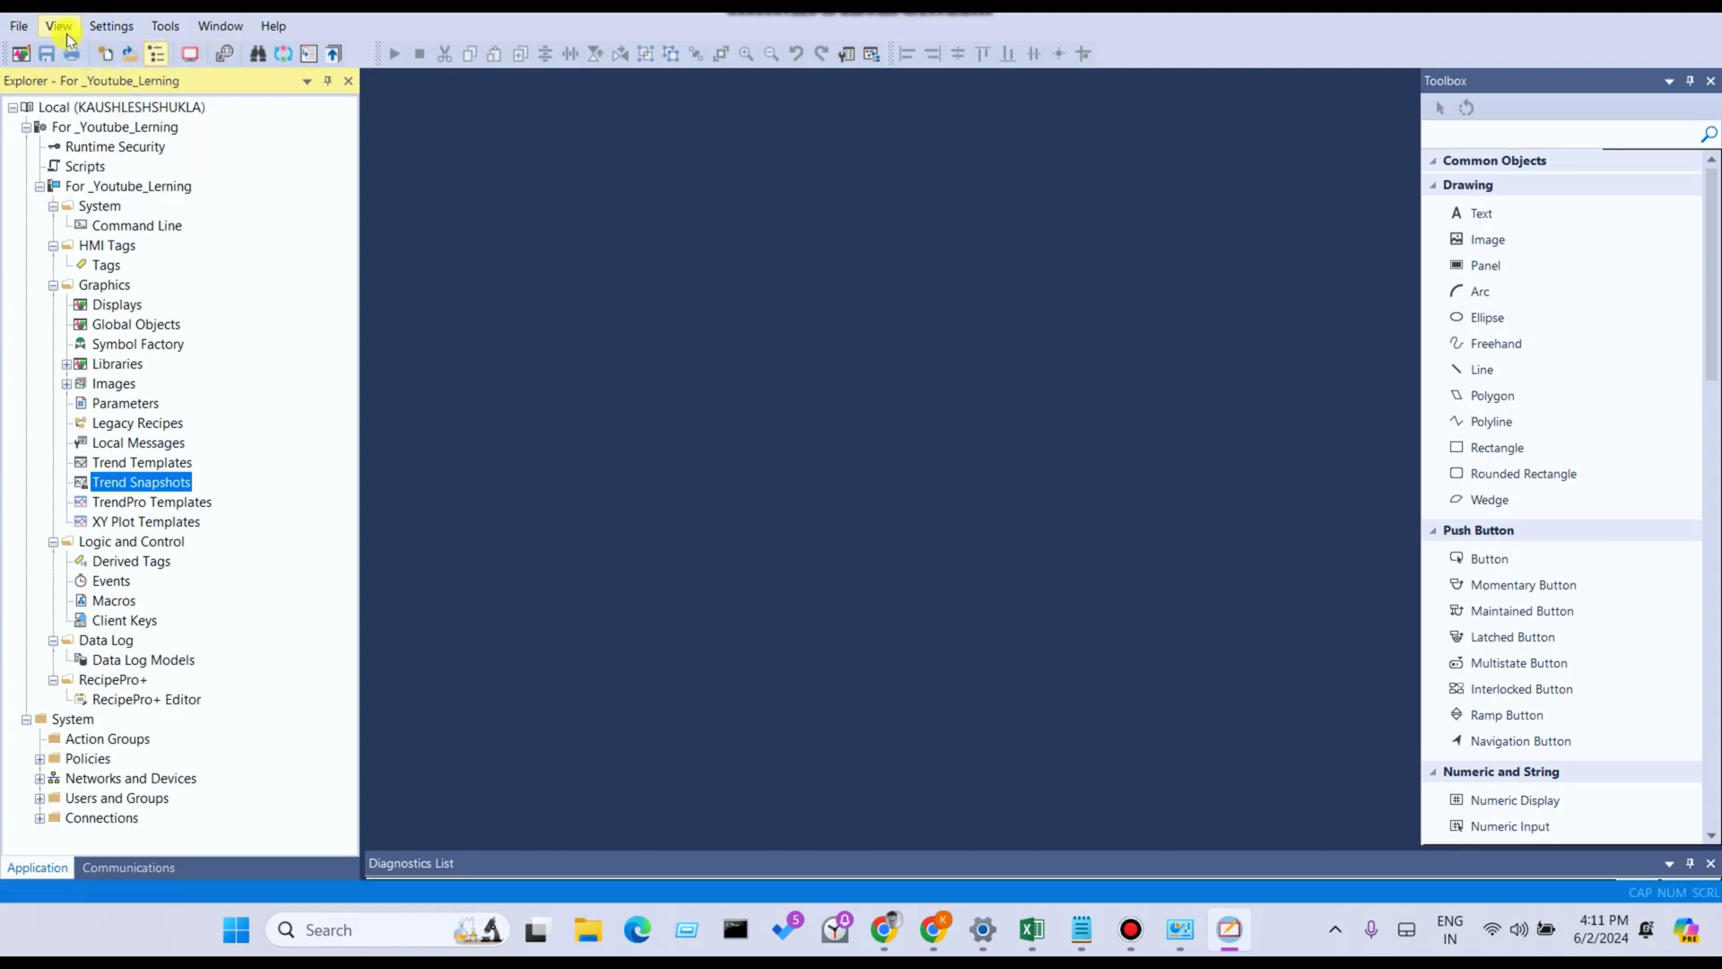
Step: Turn Workbook Mode off and back on
{"action": "left_click", "coordinate": [65, 29]}
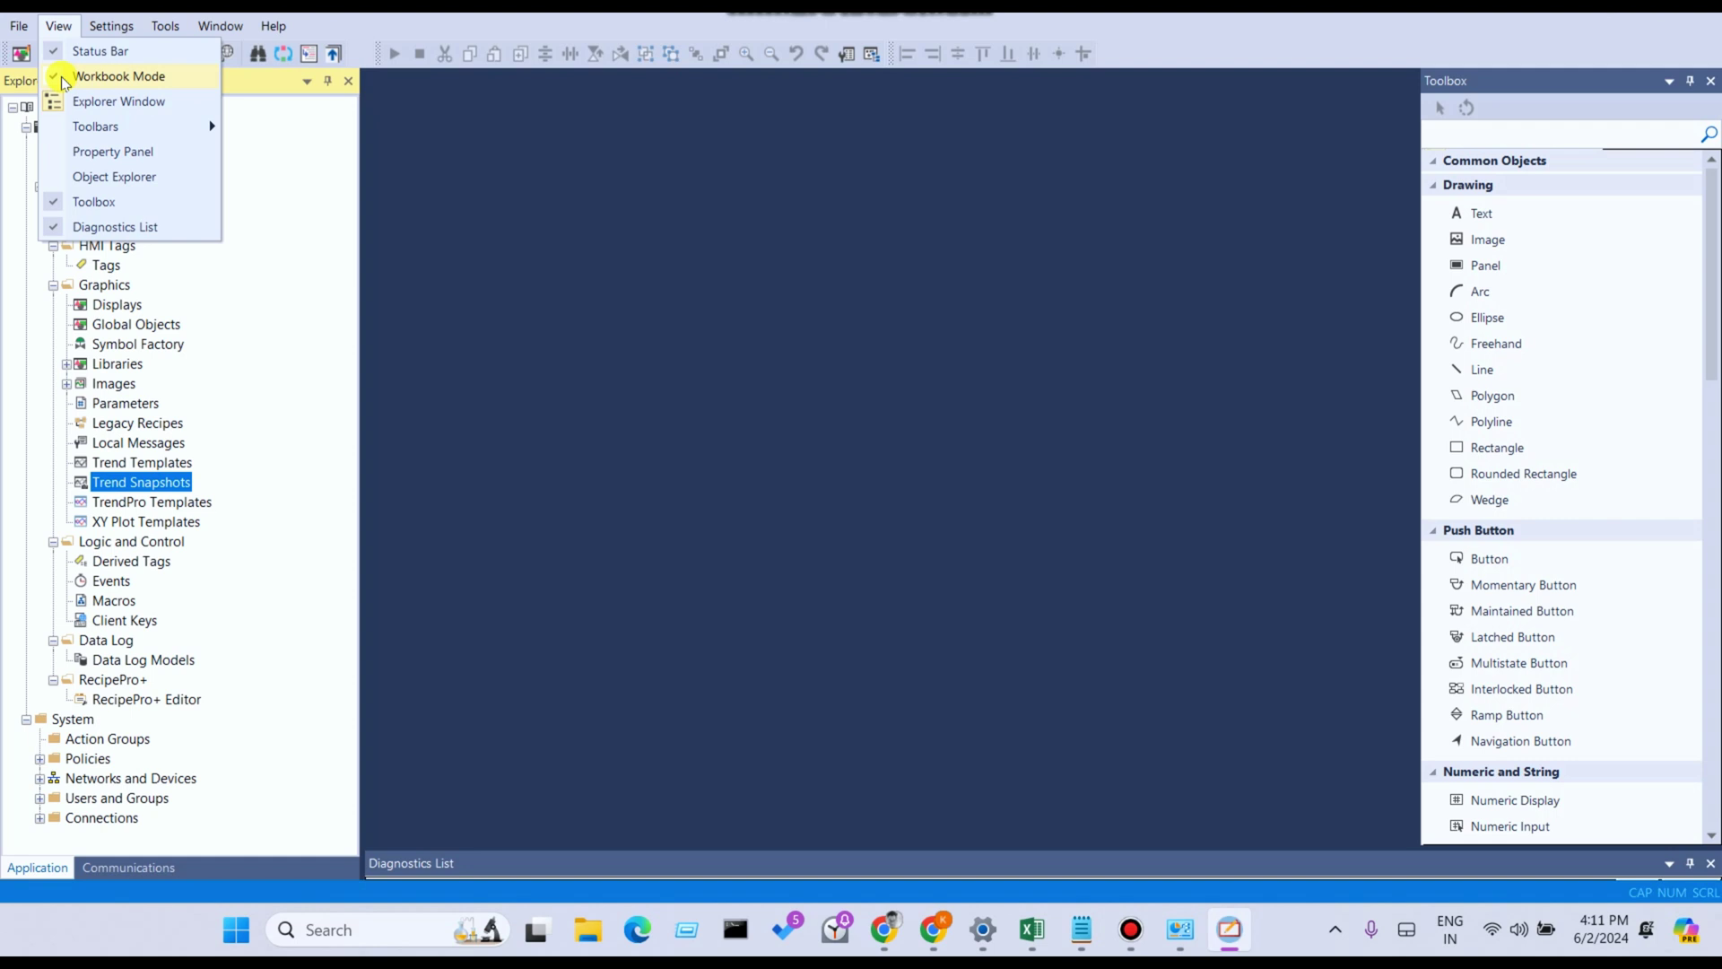
{"action": "left_click", "coordinate": [65, 79]}
{"action": "left_click", "coordinate": [58, 25]}
{"action": "left_click", "coordinate": [76, 79]}
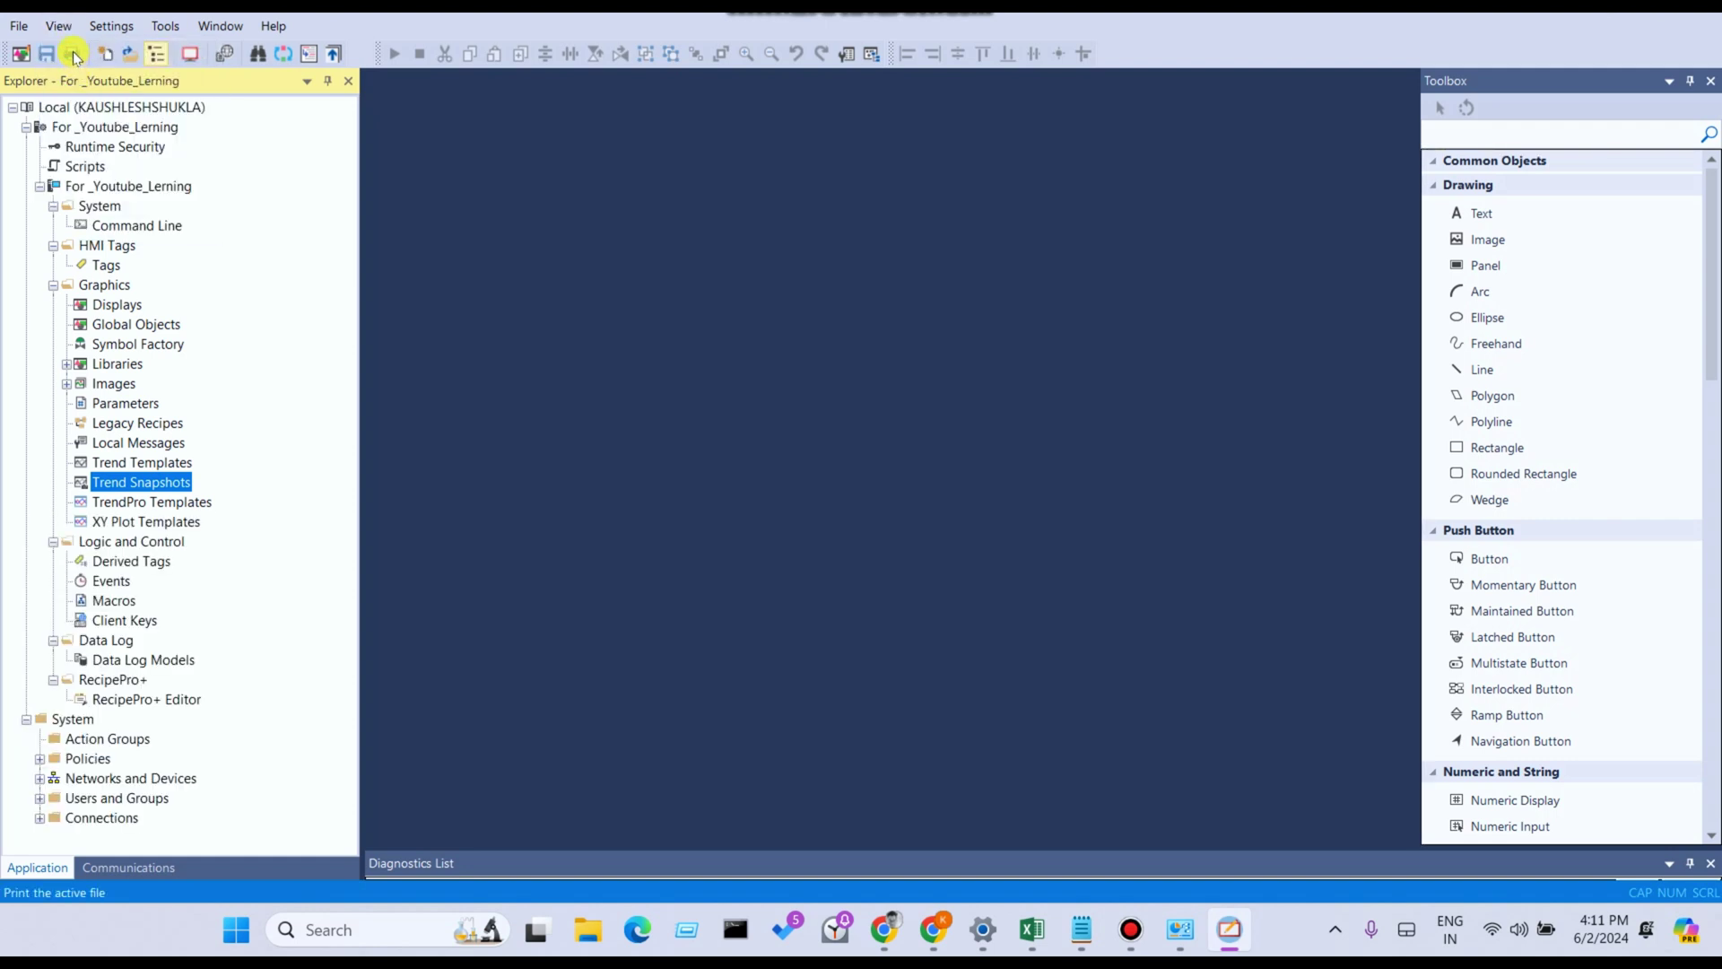
Step: Hide the Explorer window and show it again
{"action": "left_click", "coordinate": [59, 25]}
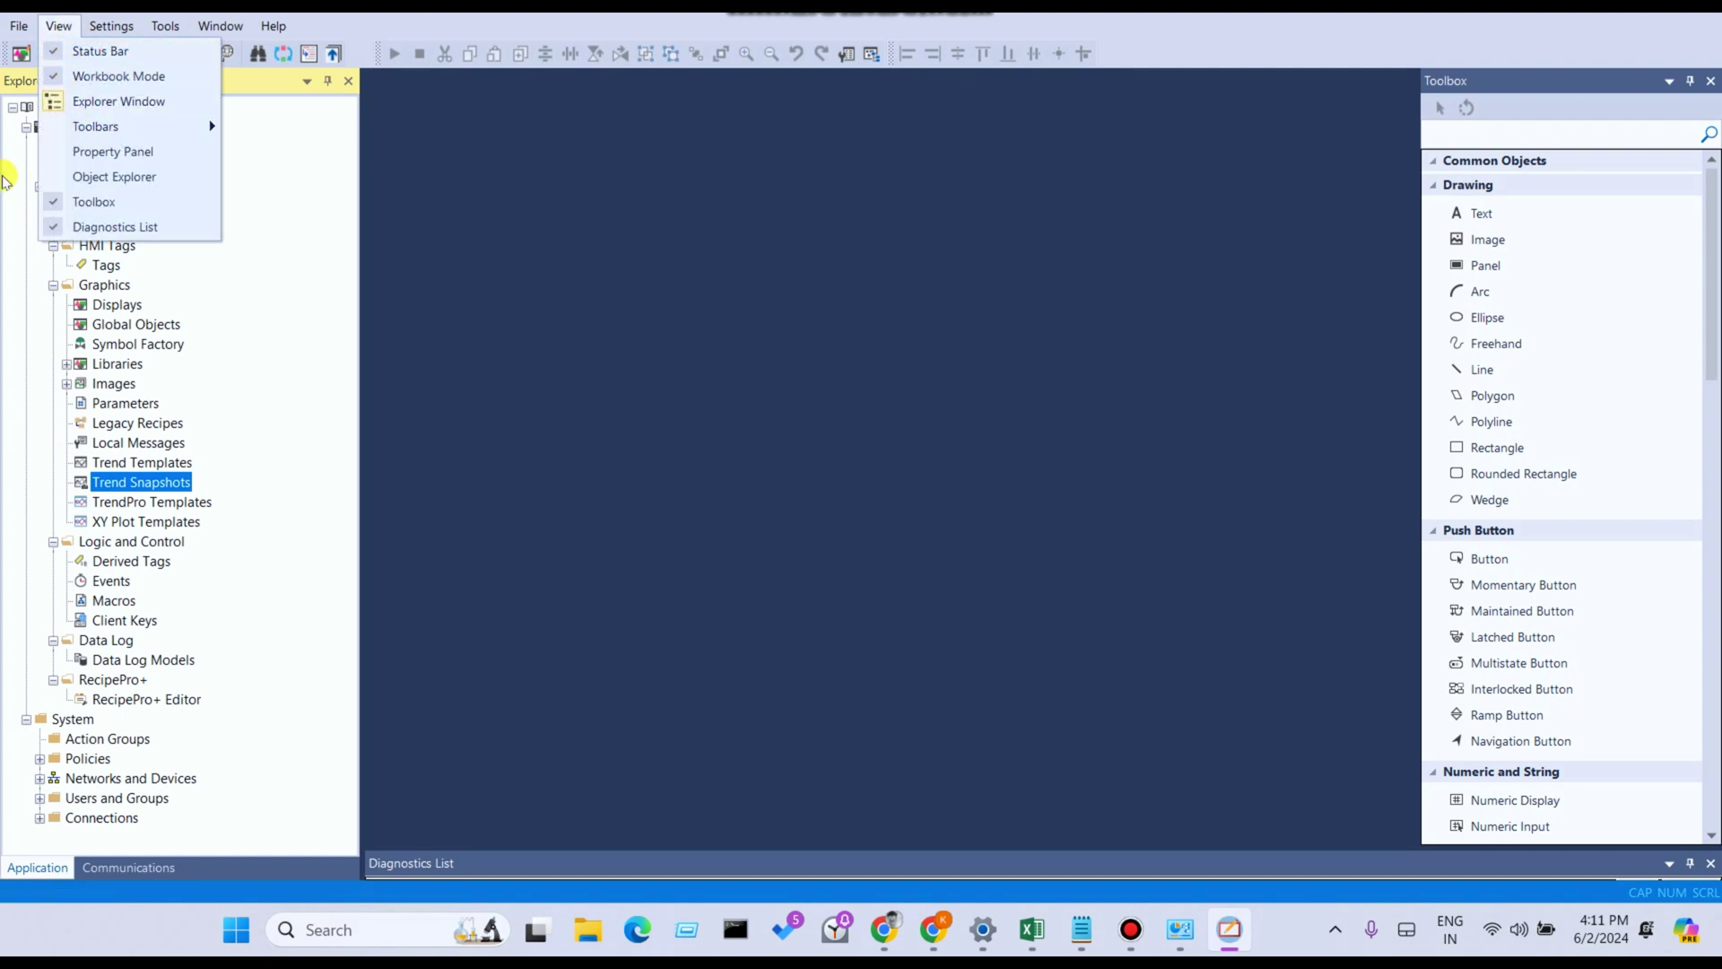
{"action": "left_click", "coordinate": [104, 102]}
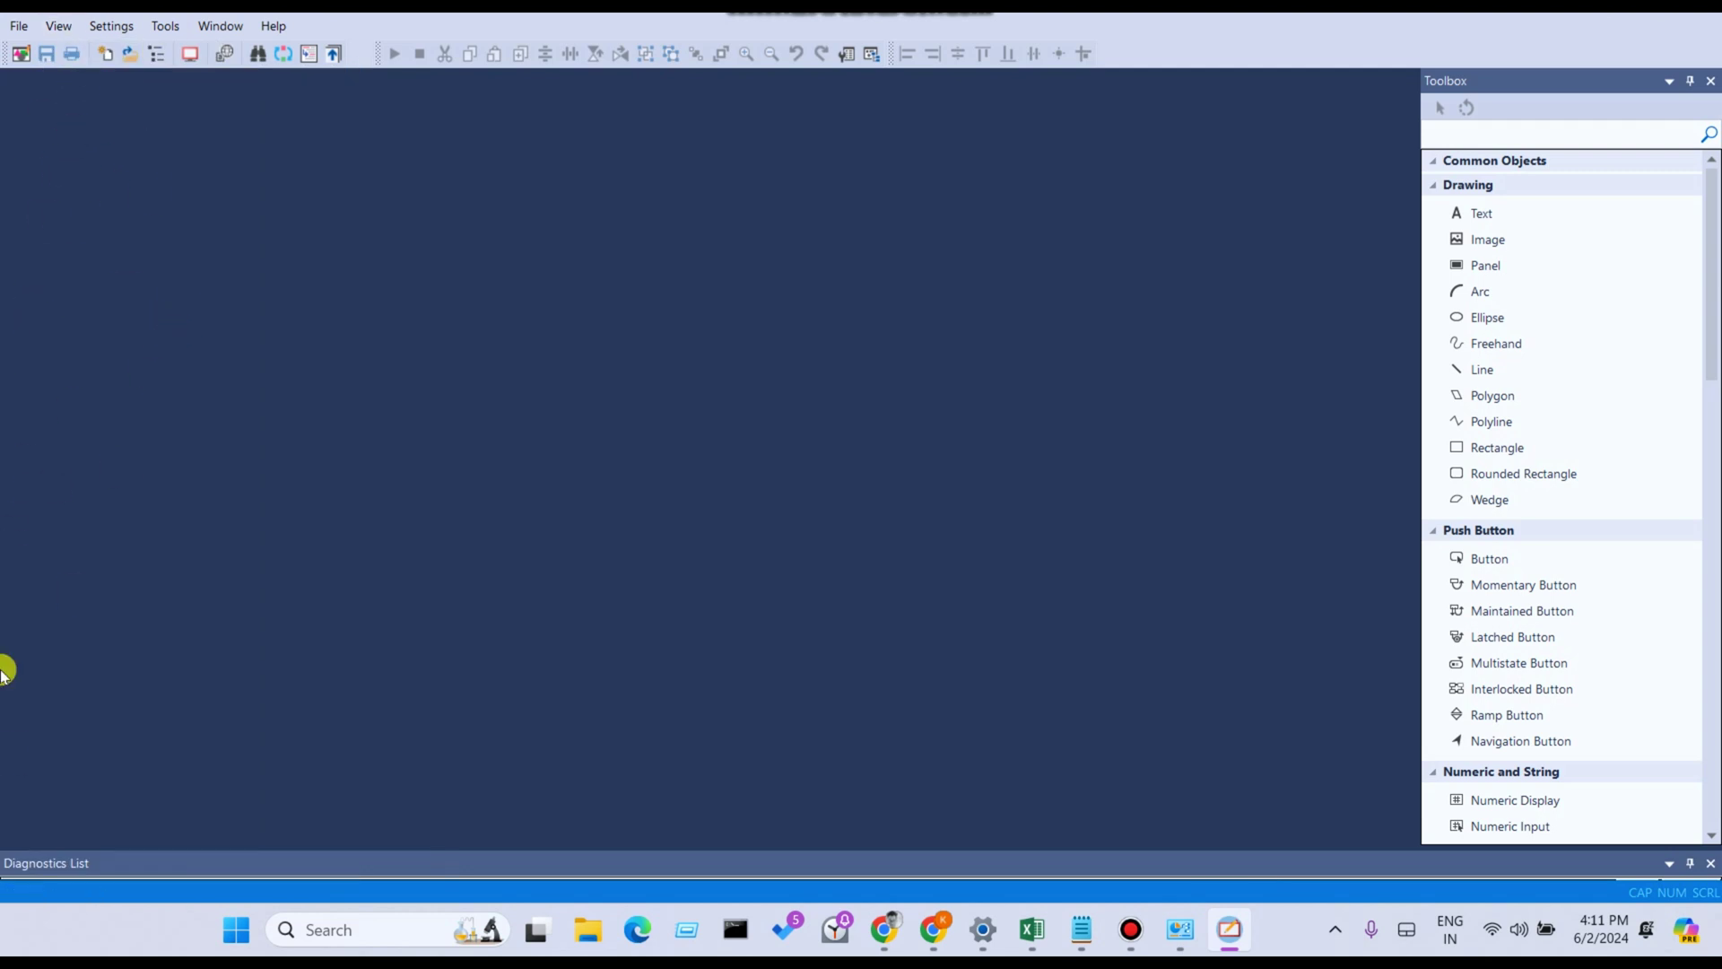
{"action": "left_click", "coordinate": [61, 26]}
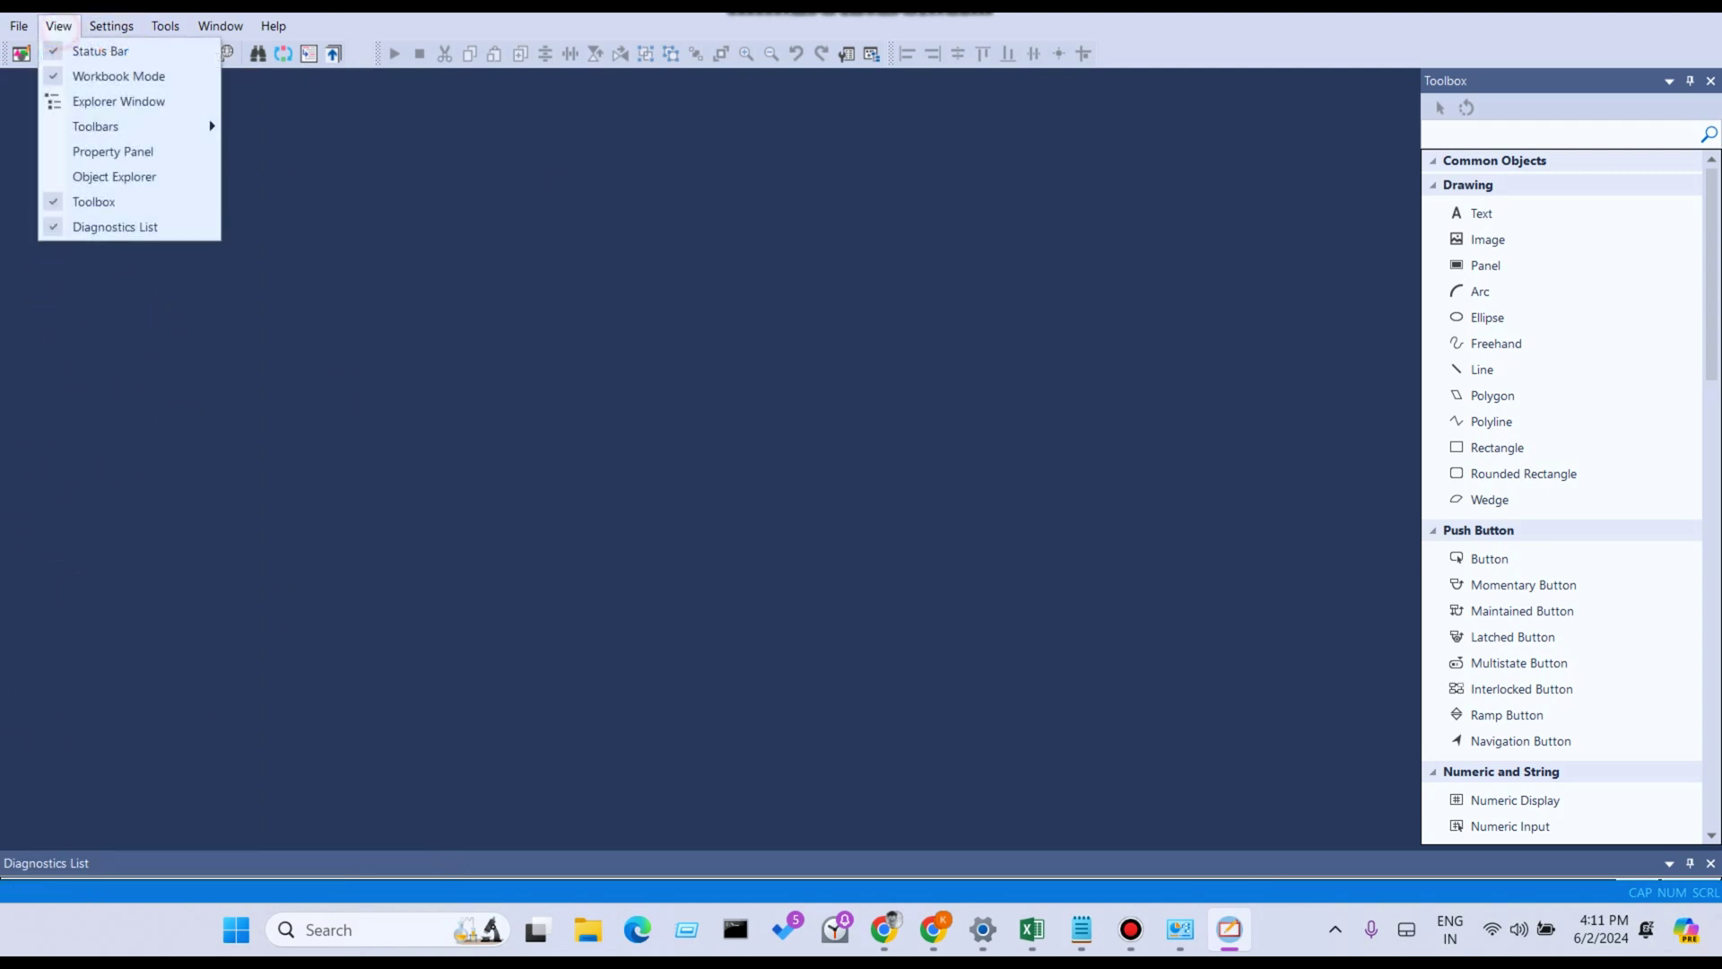
{"action": "left_click", "coordinate": [98, 101]}
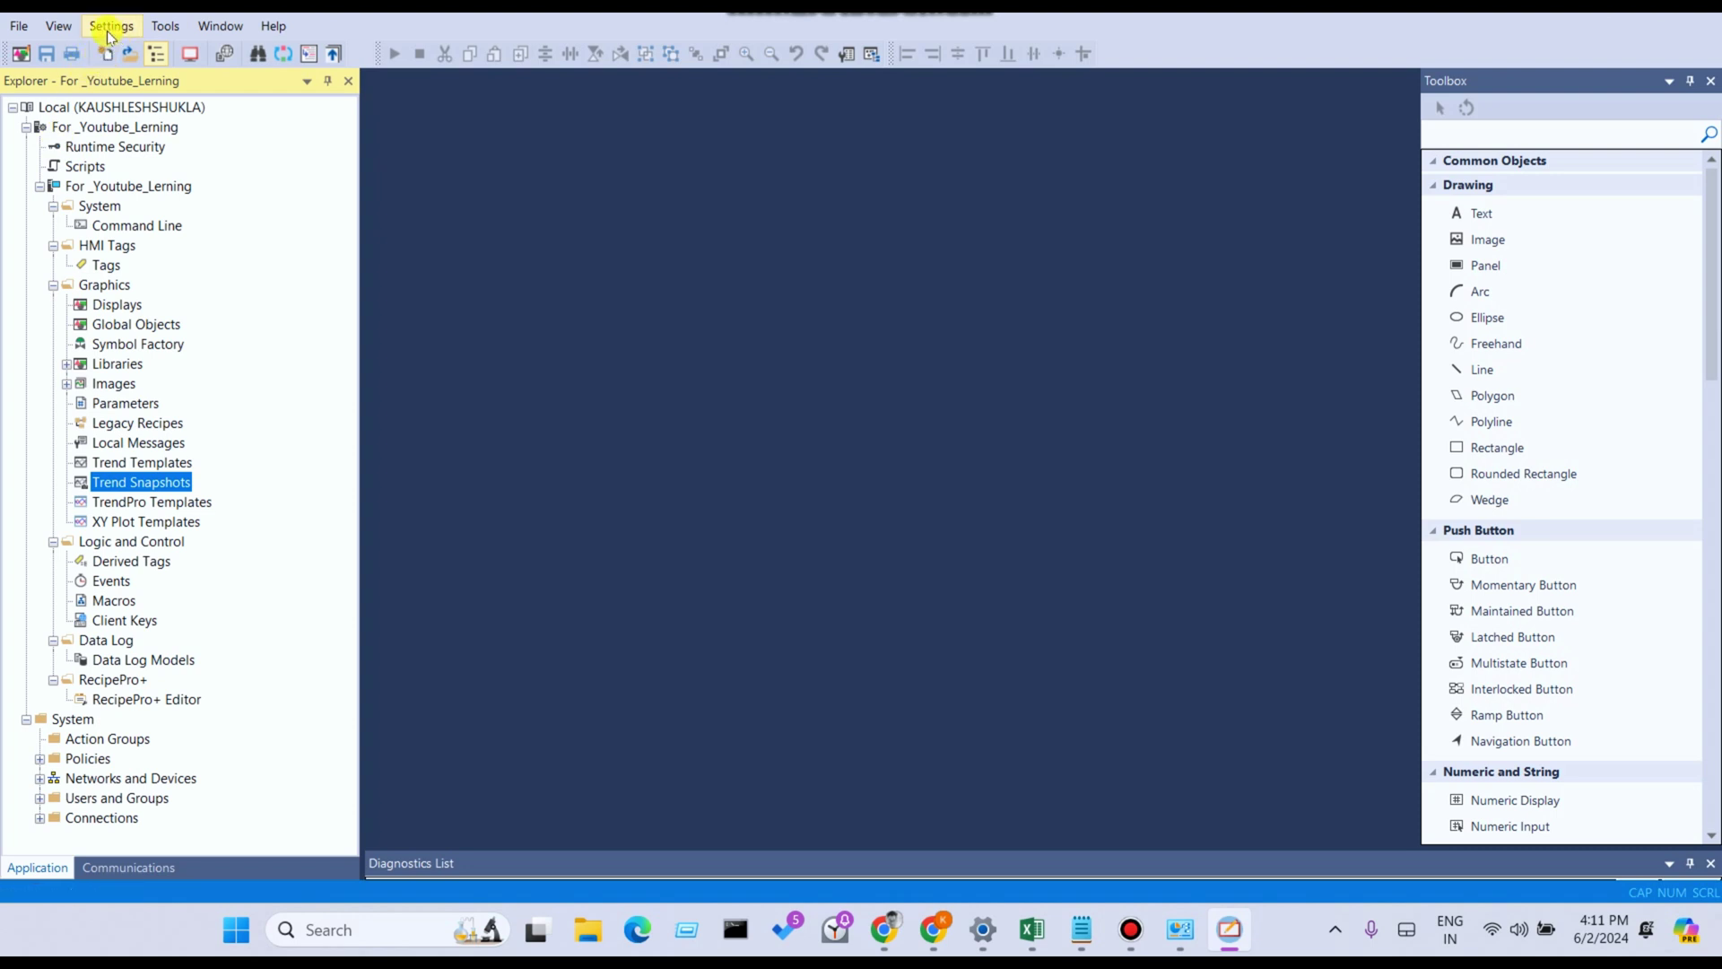
Step: Show the Property Panel and the Object Explorer alongside the Toolbox
{"action": "left_click", "coordinate": [55, 31]}
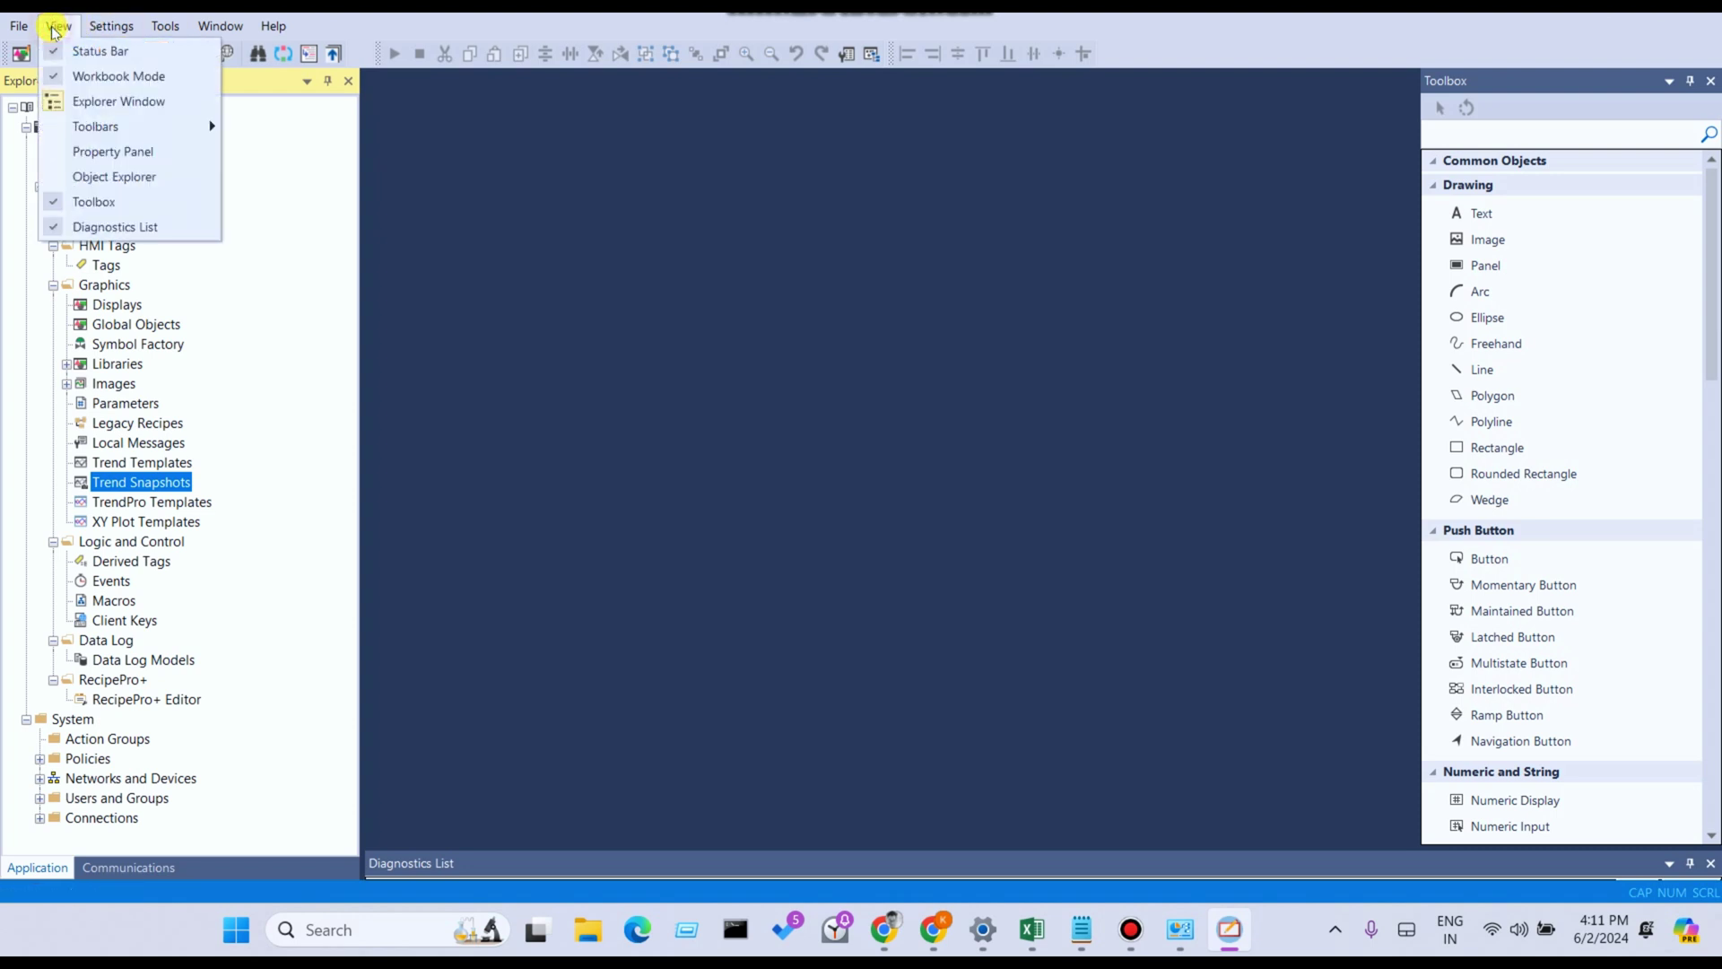
{"action": "mouse_move", "coordinate": [99, 130]}
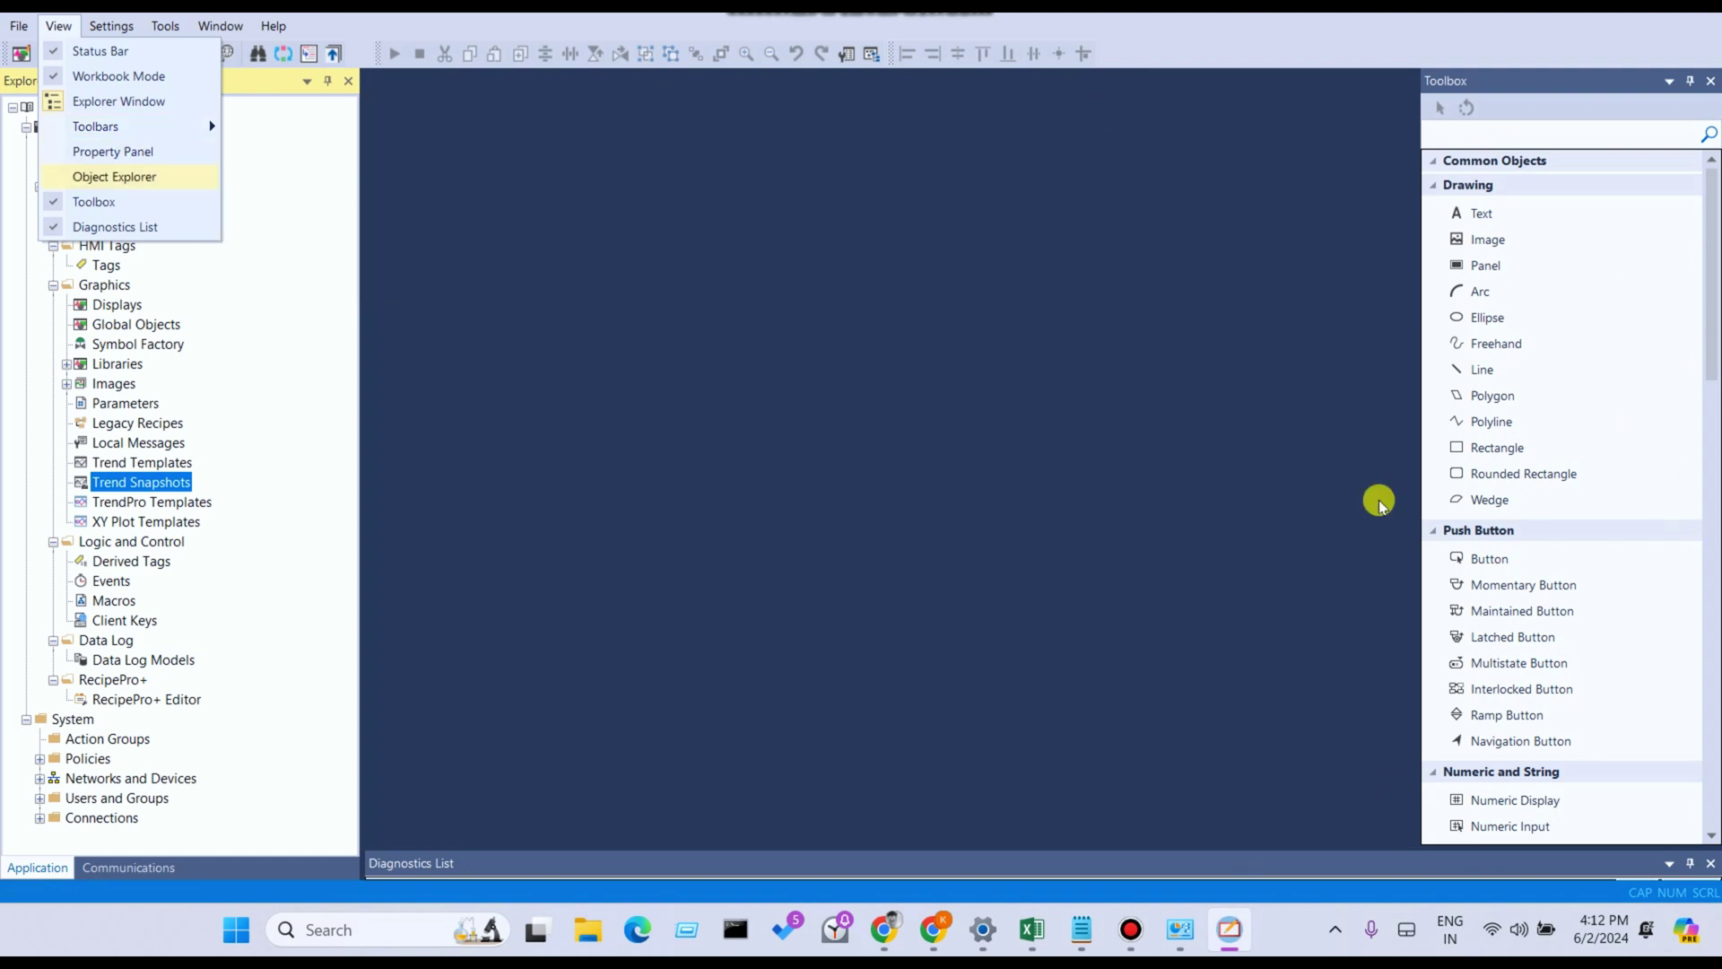
{"action": "left_click", "coordinate": [103, 151]}
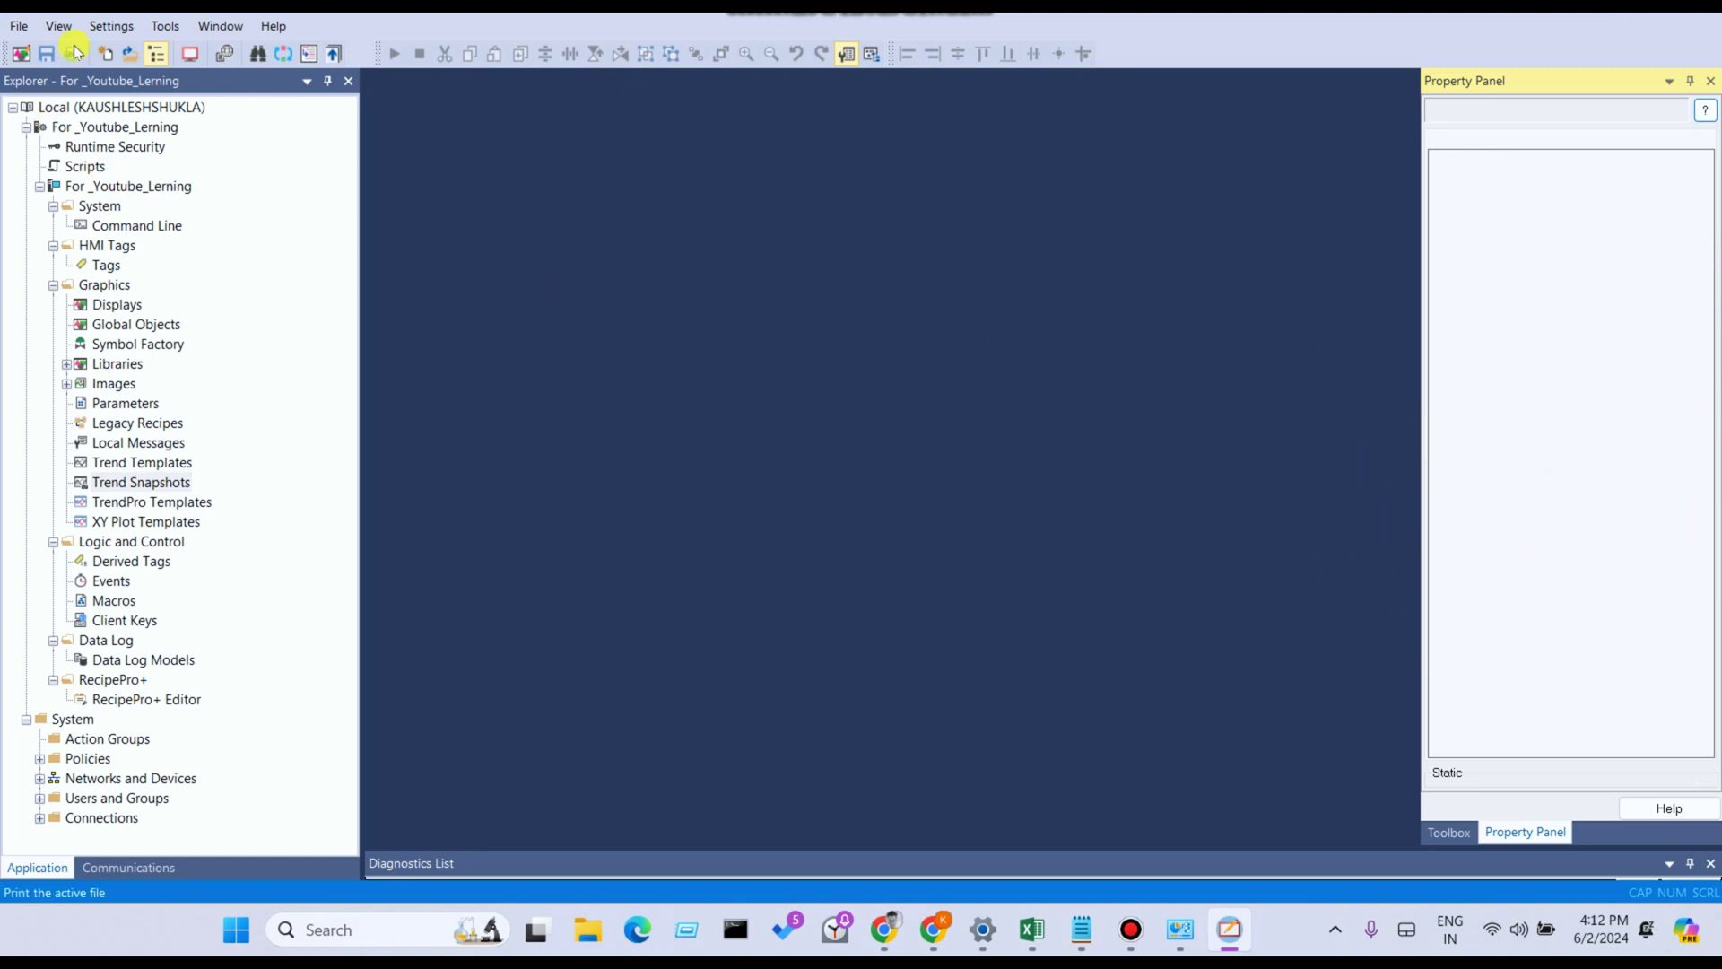
{"action": "left_click", "coordinate": [96, 33]}
{"action": "mouse_move", "coordinate": [58, 26]}
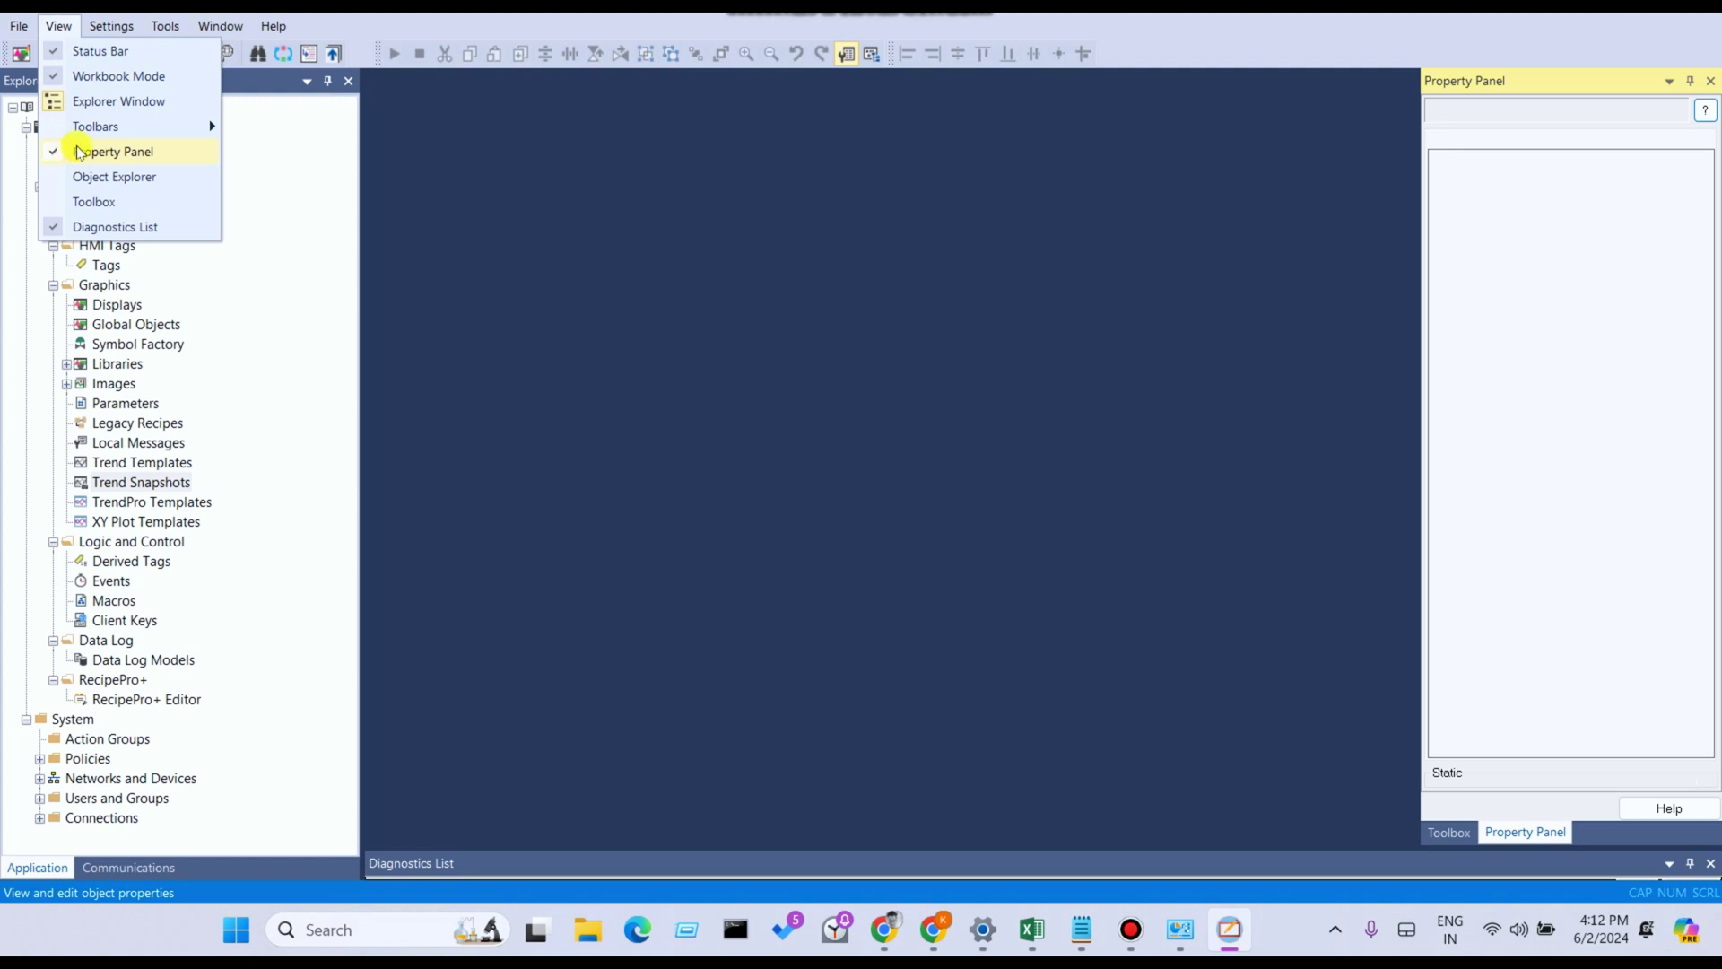
{"action": "mouse_move", "coordinate": [94, 135]}
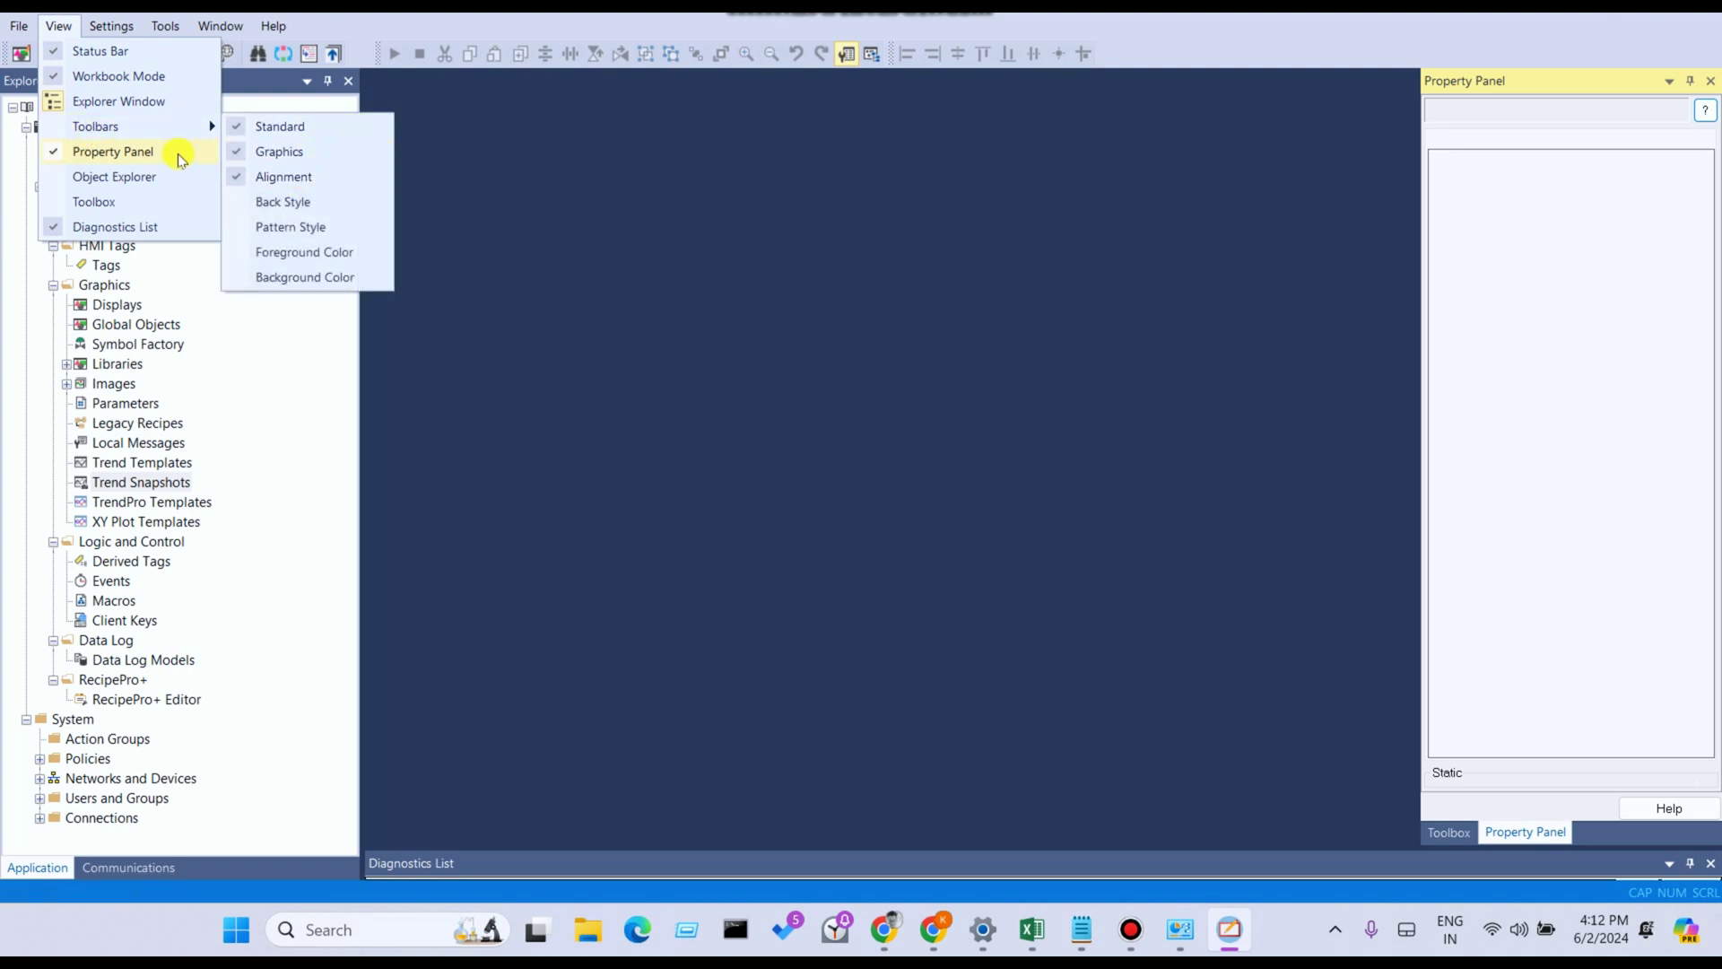
{"action": "left_click", "coordinate": [106, 184]}
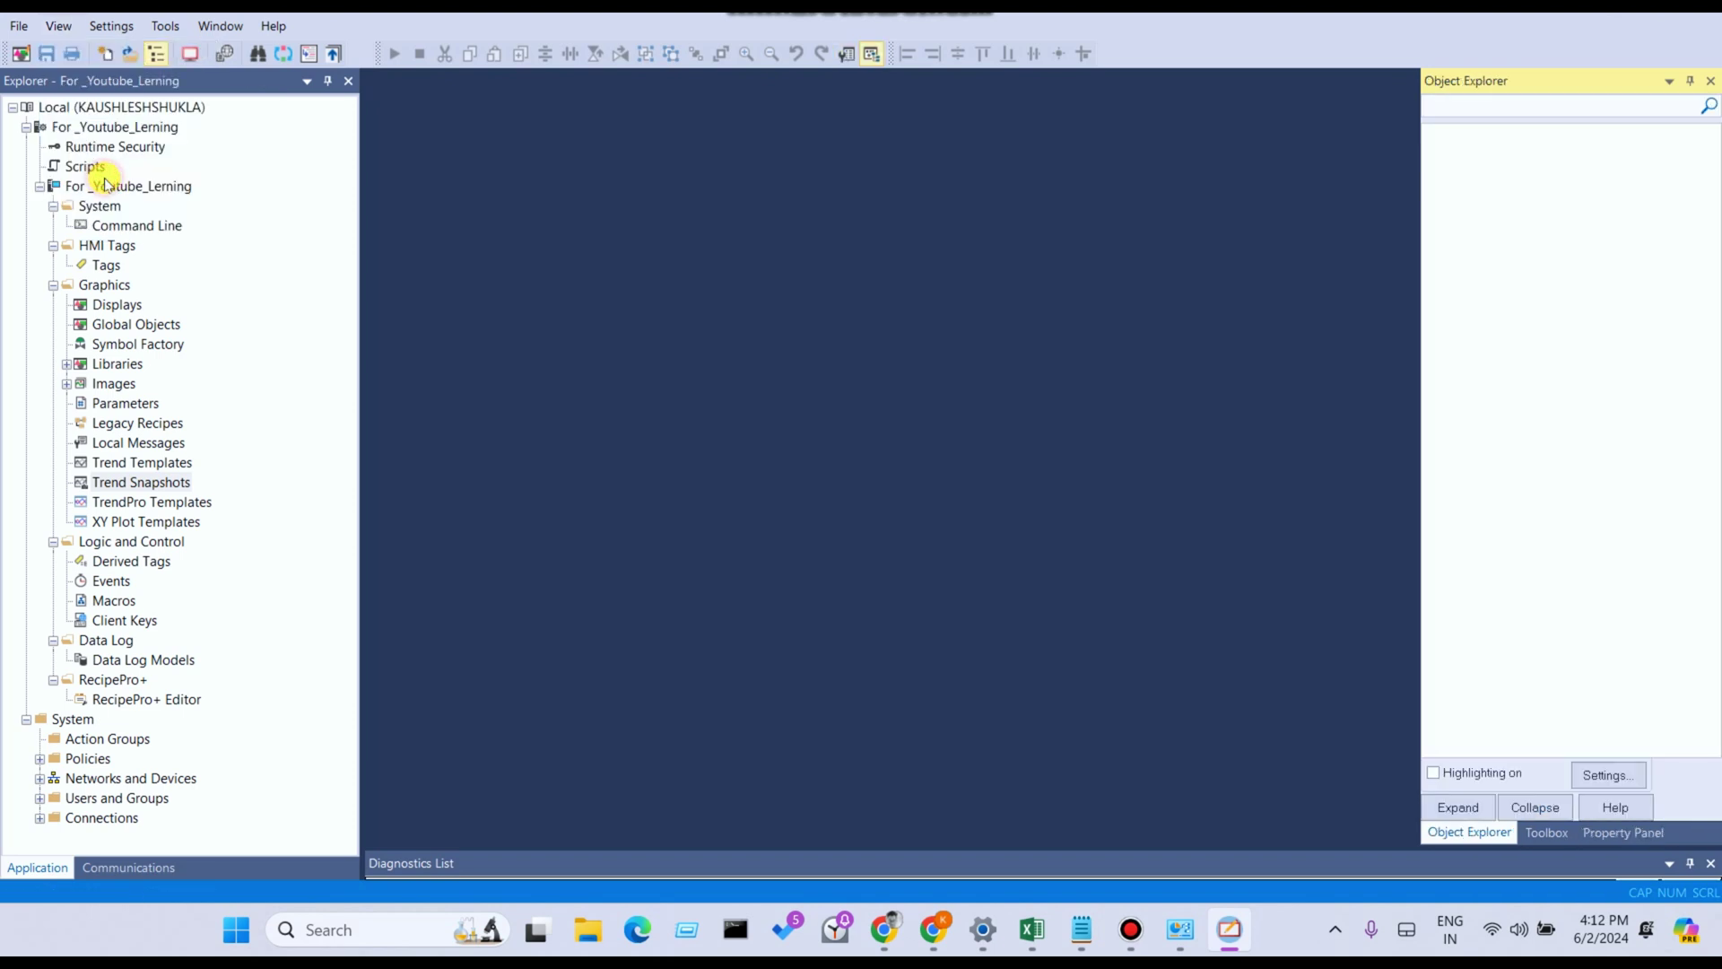
Step: Compare the Toolbox, Object Explorer and Property Panel by switching between them, ending on the Toolbox
{"action": "left_click", "coordinate": [1550, 833]}
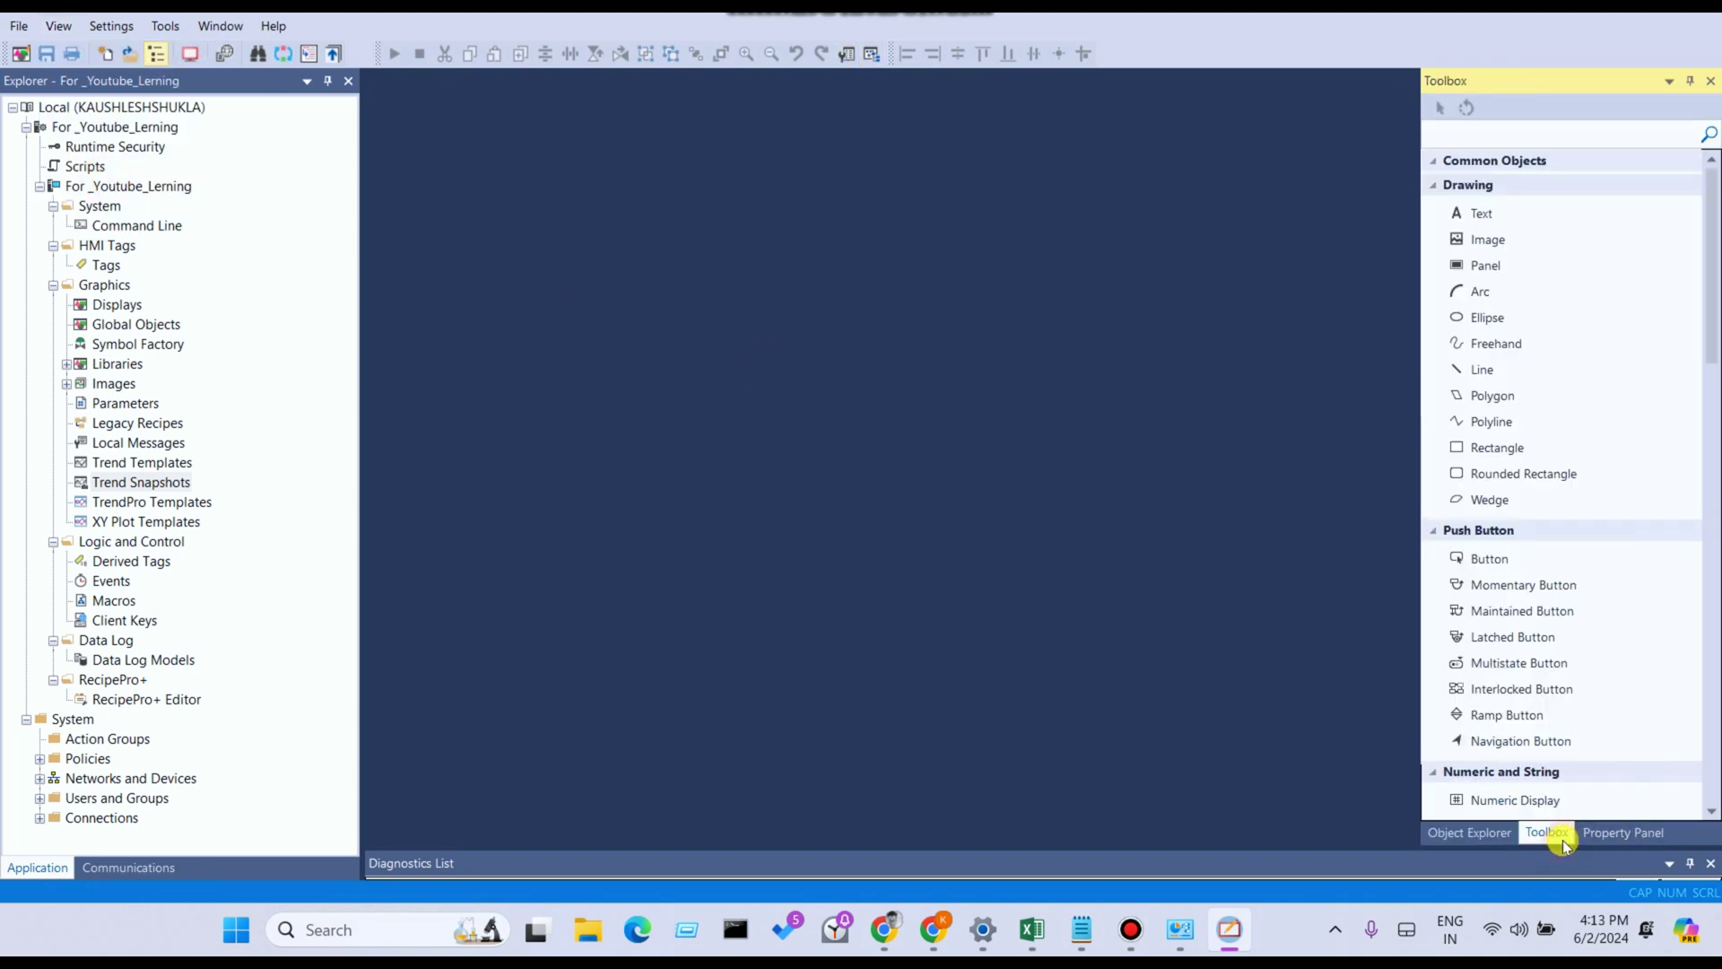
{"action": "left_click", "coordinate": [1462, 838]}
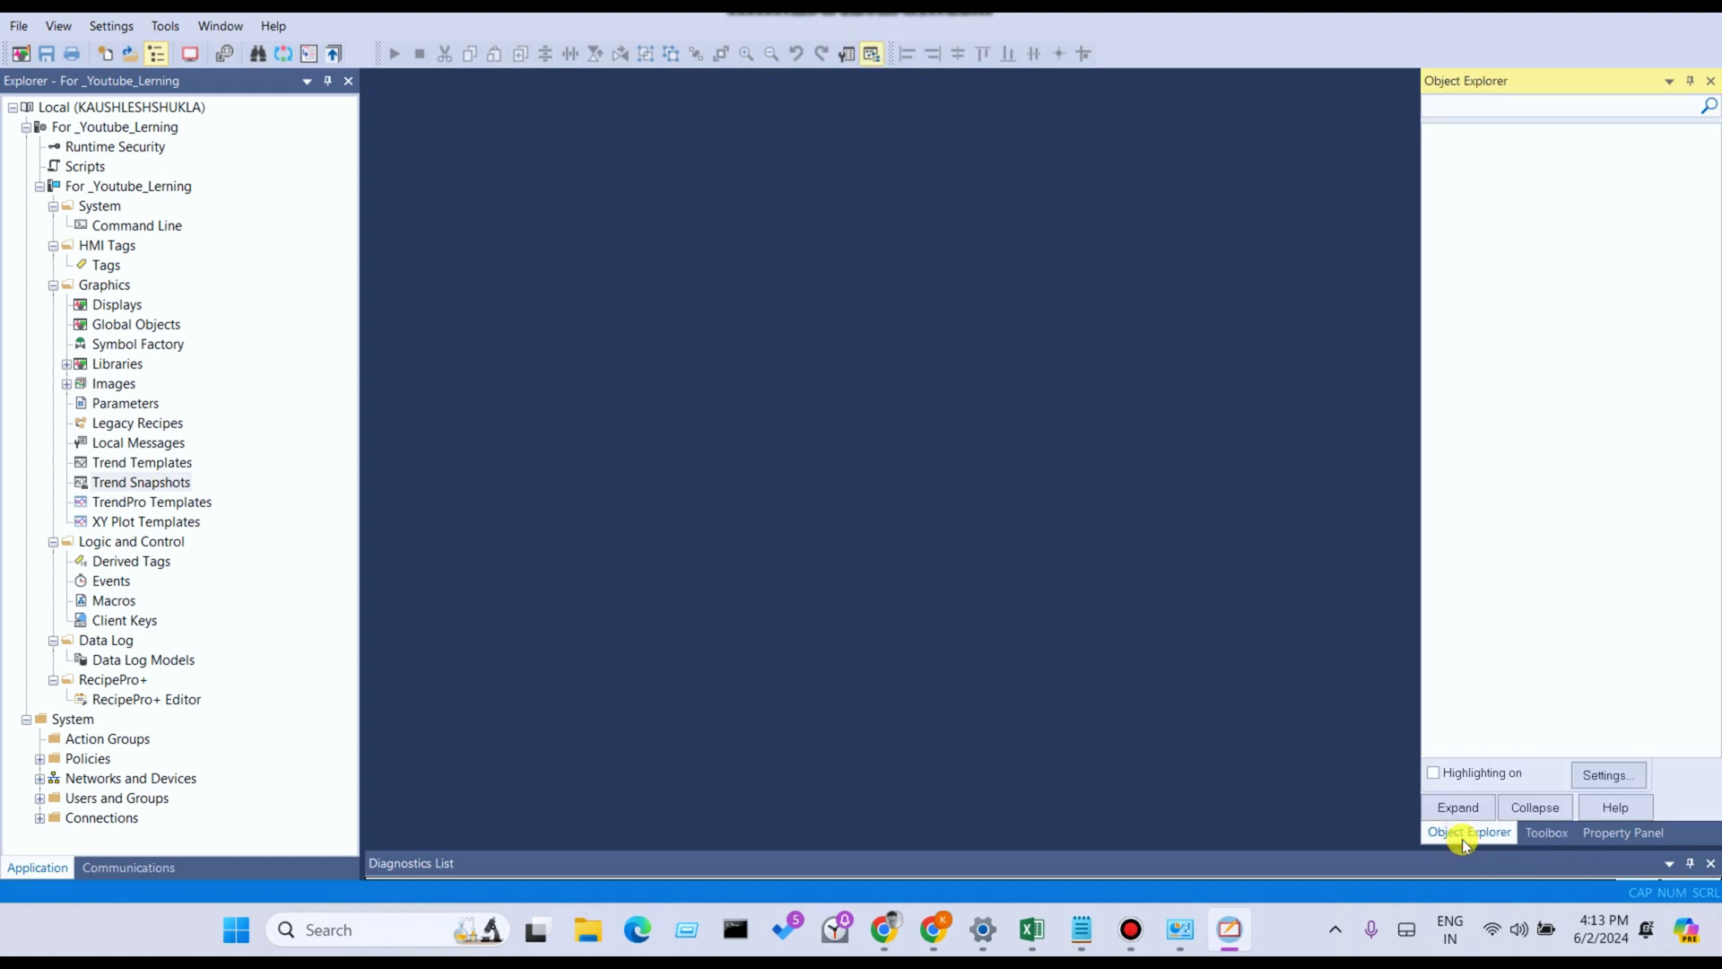
{"action": "left_click", "coordinate": [1542, 833]}
{"action": "left_click", "coordinate": [1605, 834]}
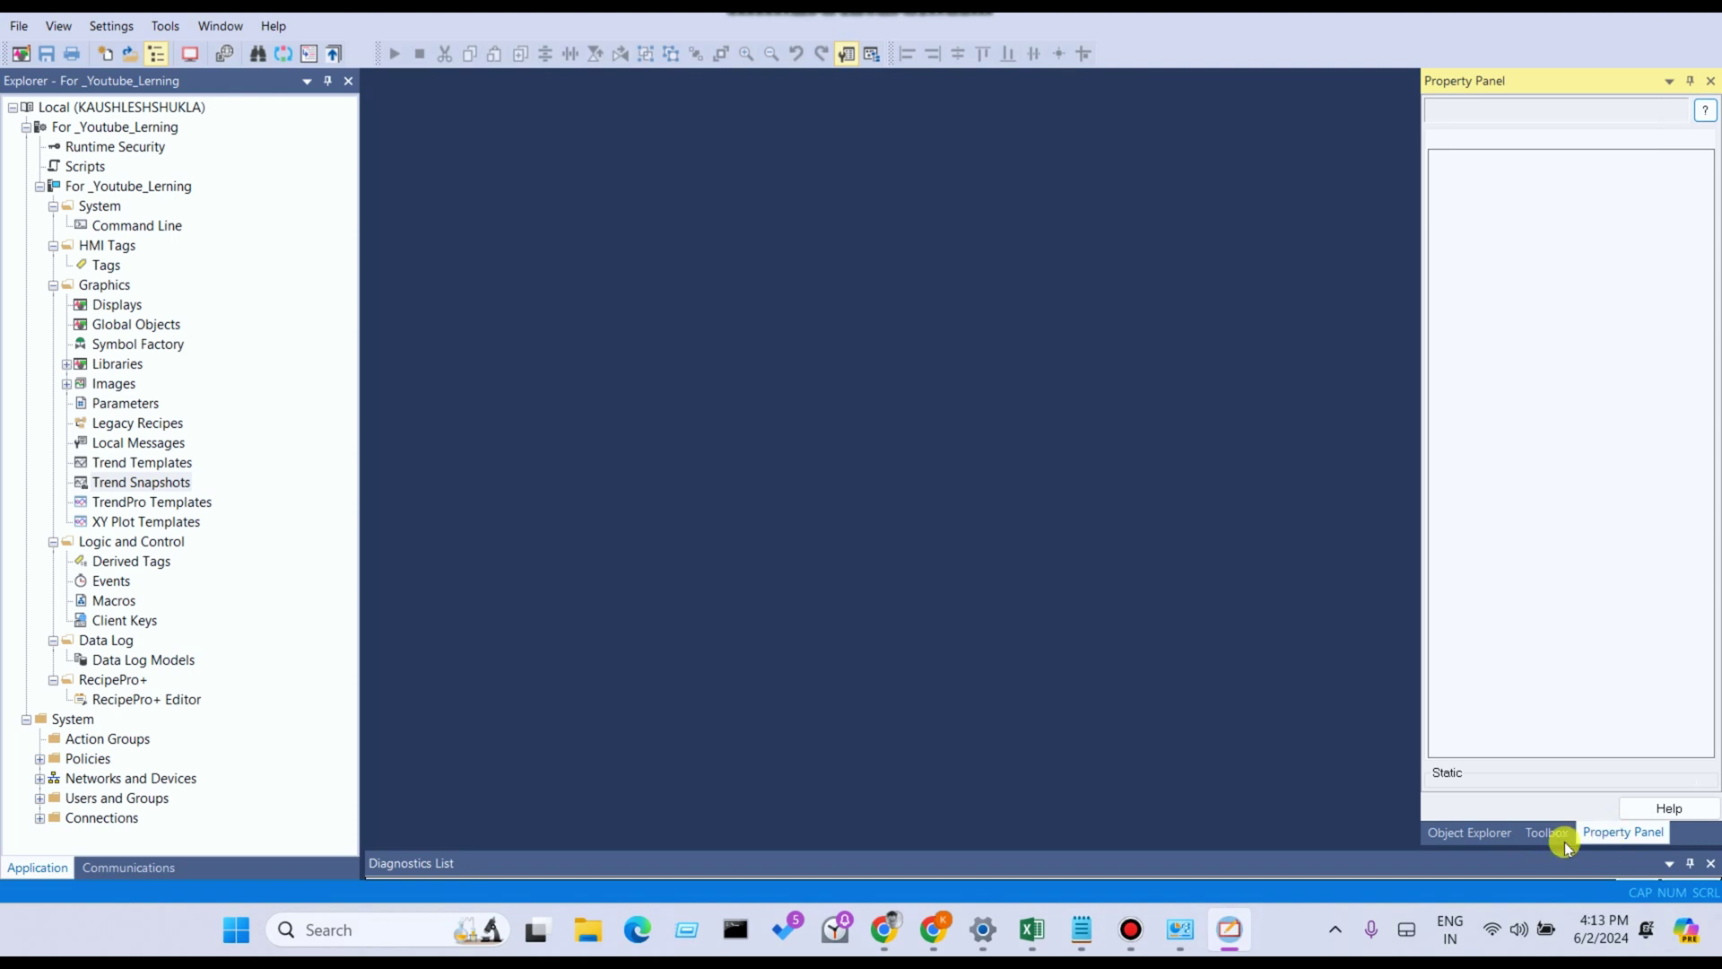
{"action": "left_click", "coordinate": [1507, 834]}
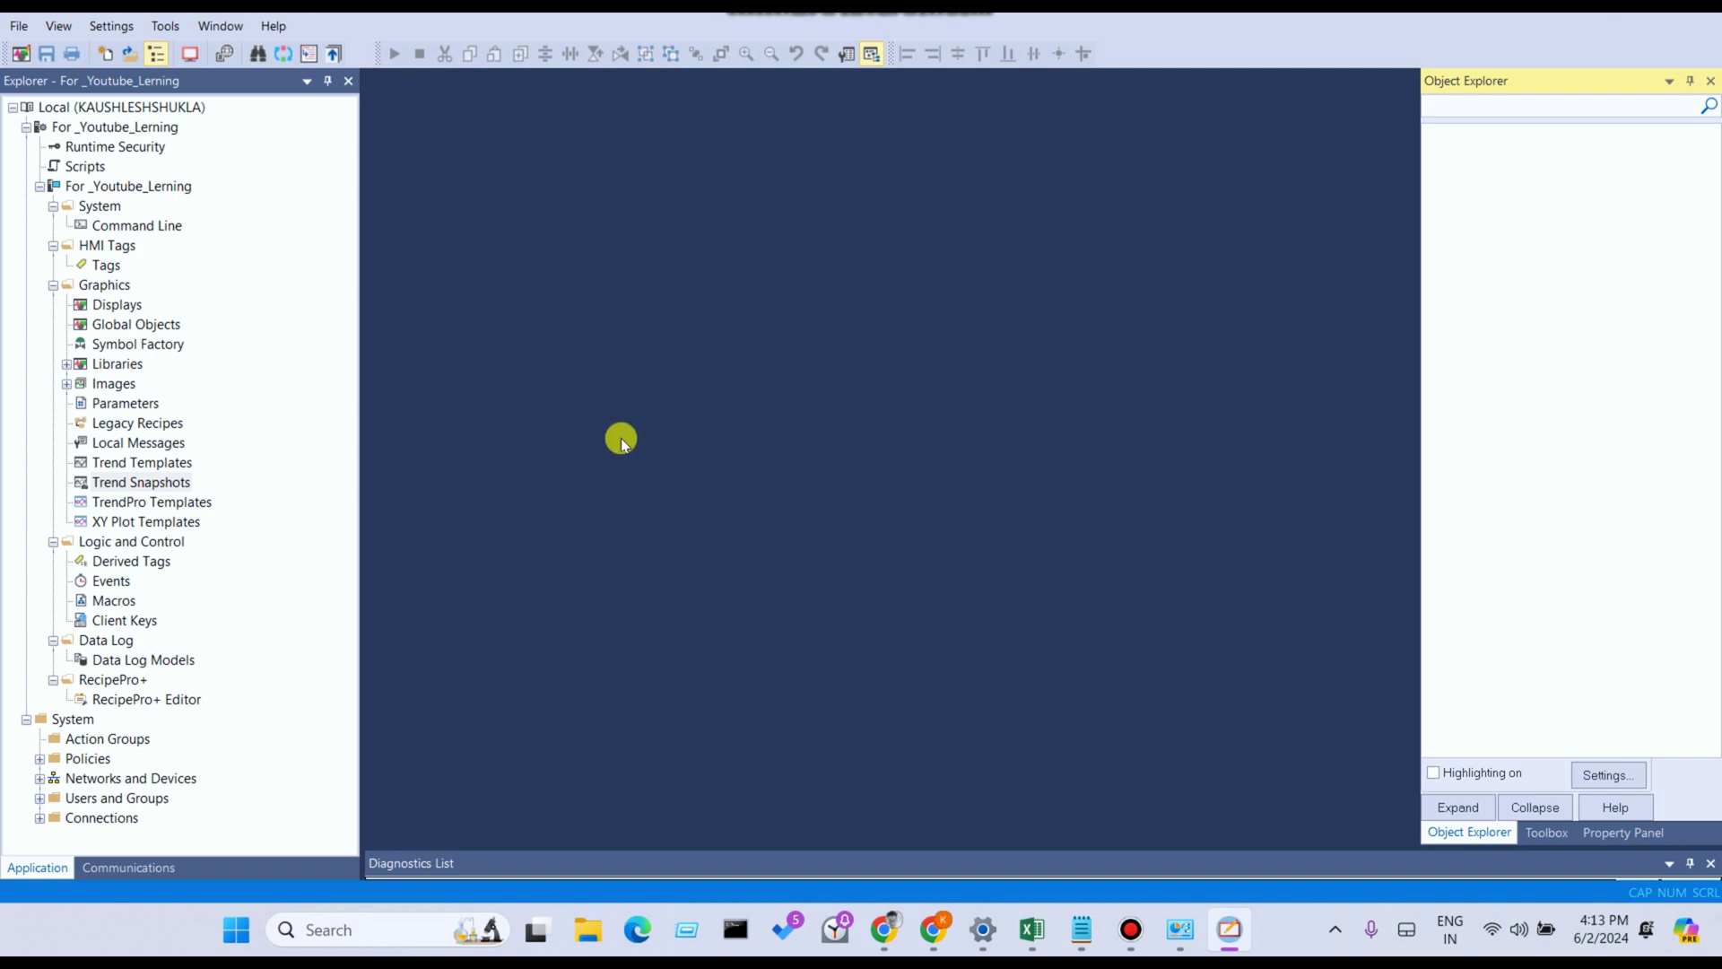
{"action": "left_click", "coordinate": [82, 37]}
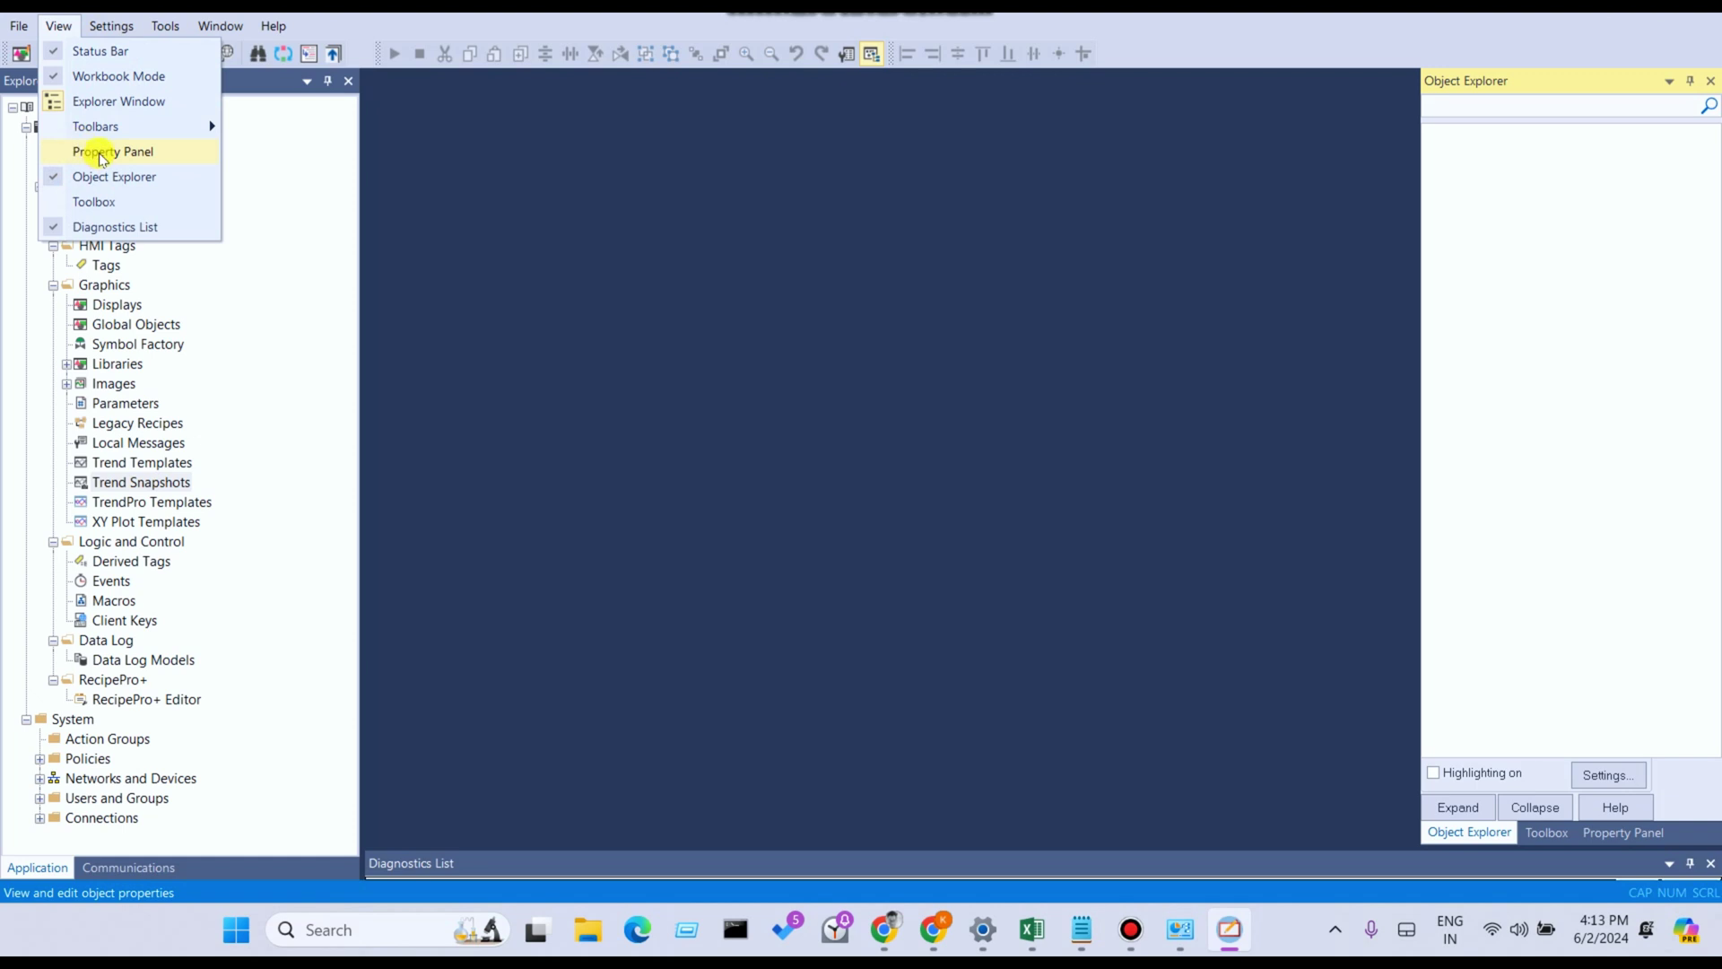
{"action": "left_click", "coordinate": [93, 202]}
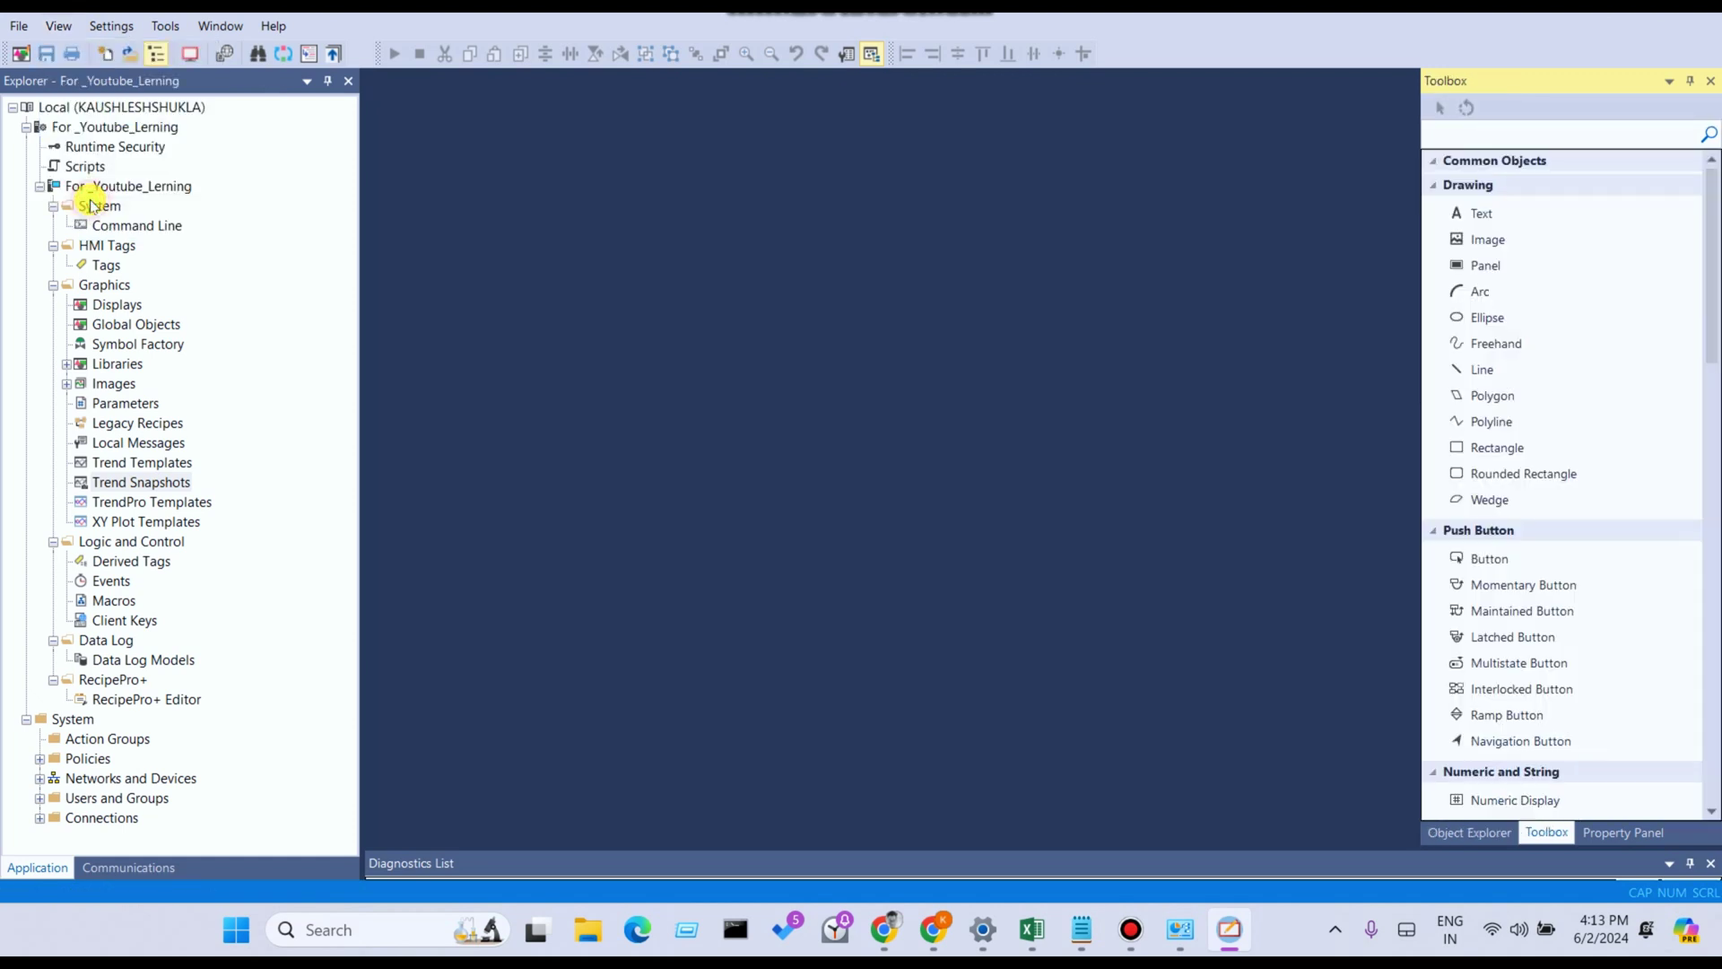